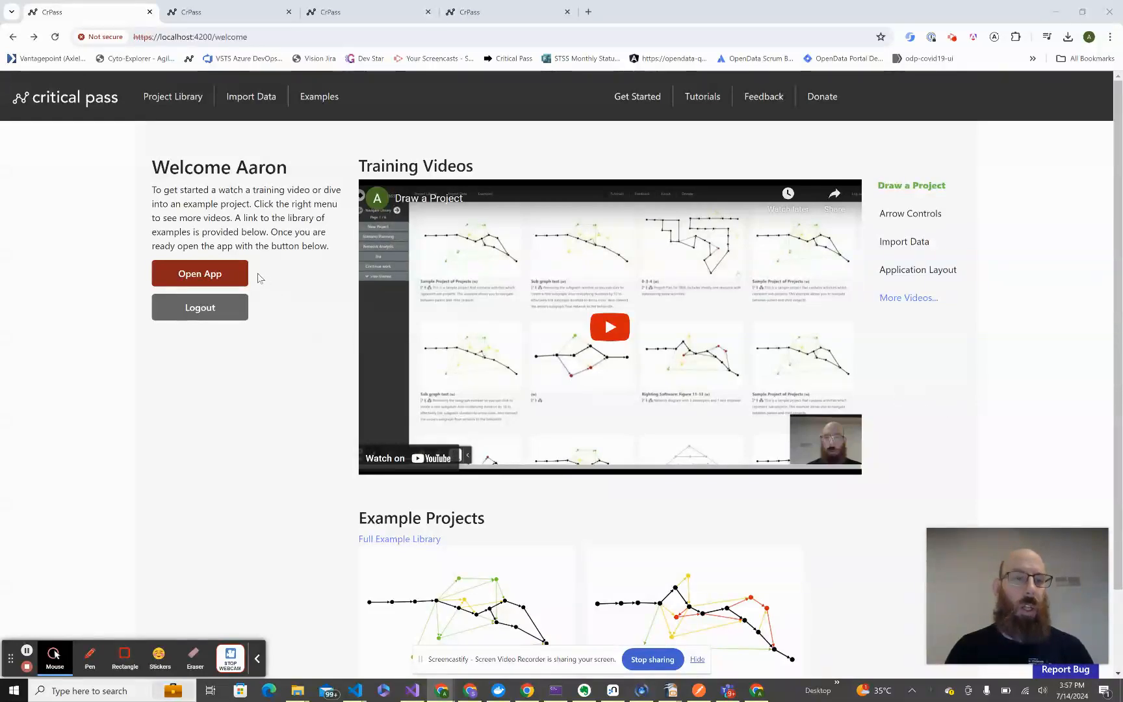
Open the app's project library and load the first Sample Project of Projects.
left_click(237, 275)
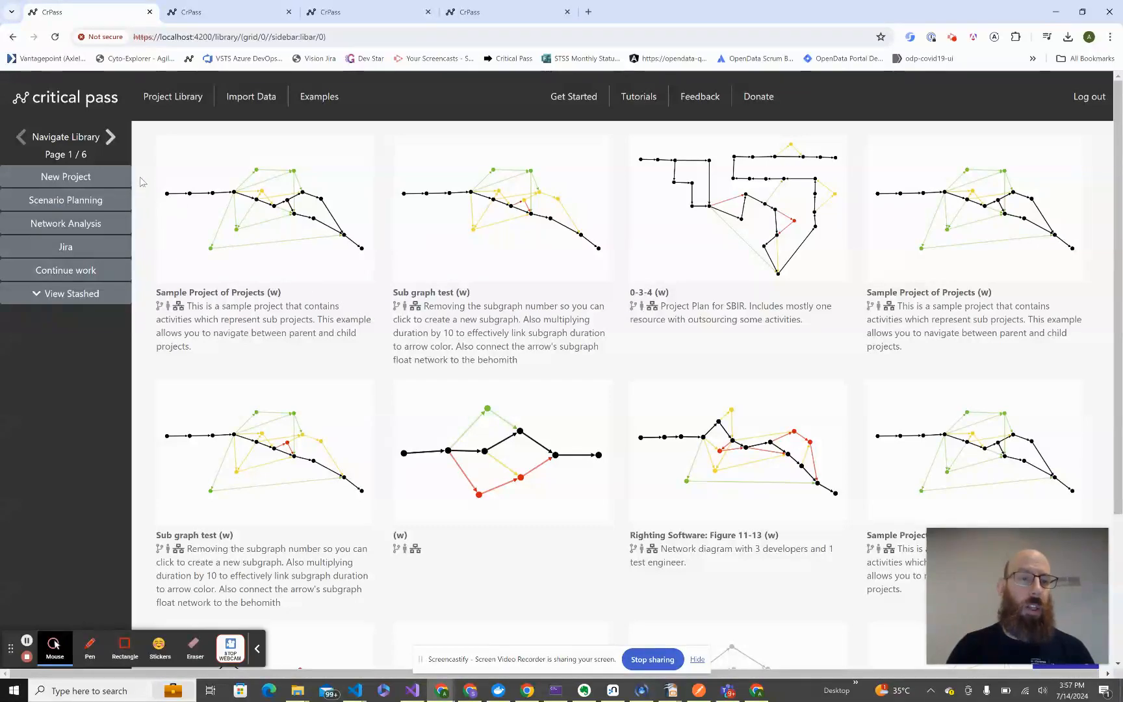
left_click(249, 236)
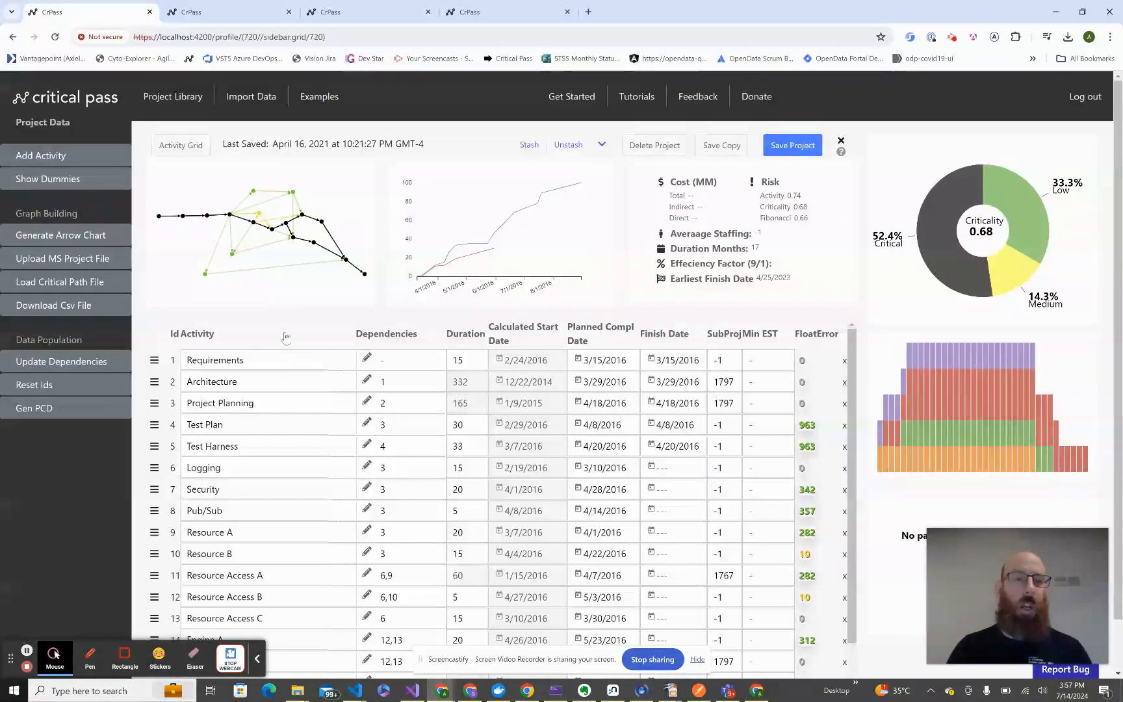
View the project's arrow diagram, shallow S curve, project metadata, criticality chart and stacked staffing chart one after another.
left_click(292, 273)
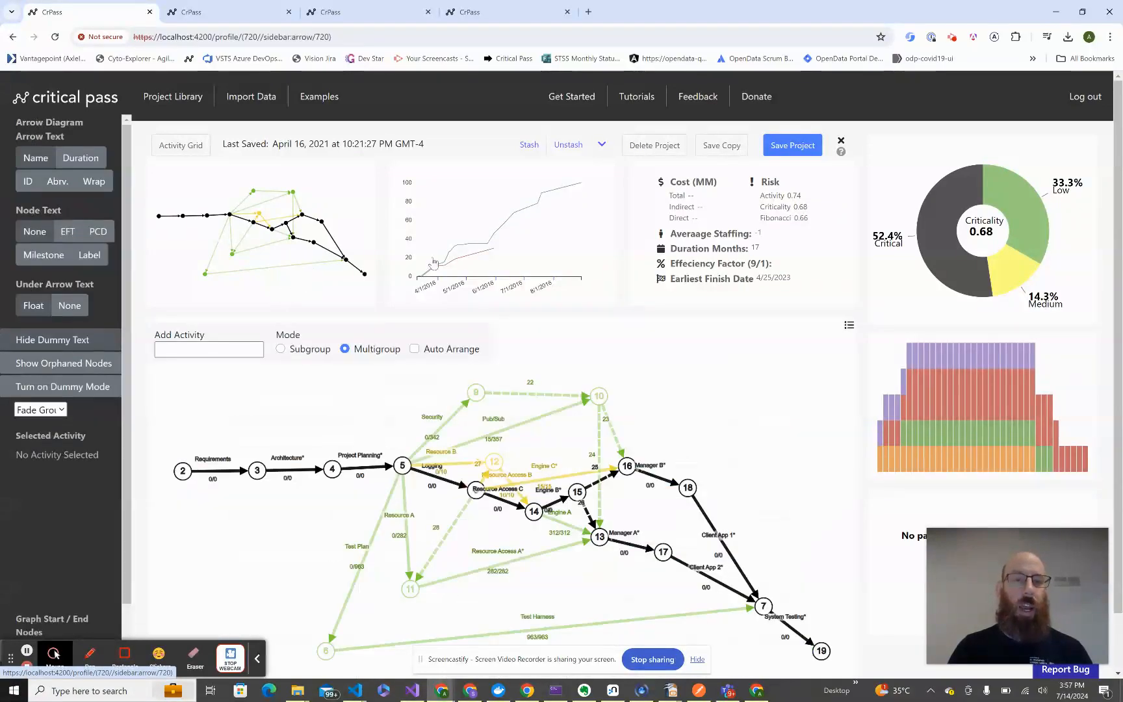
left_click(463, 258)
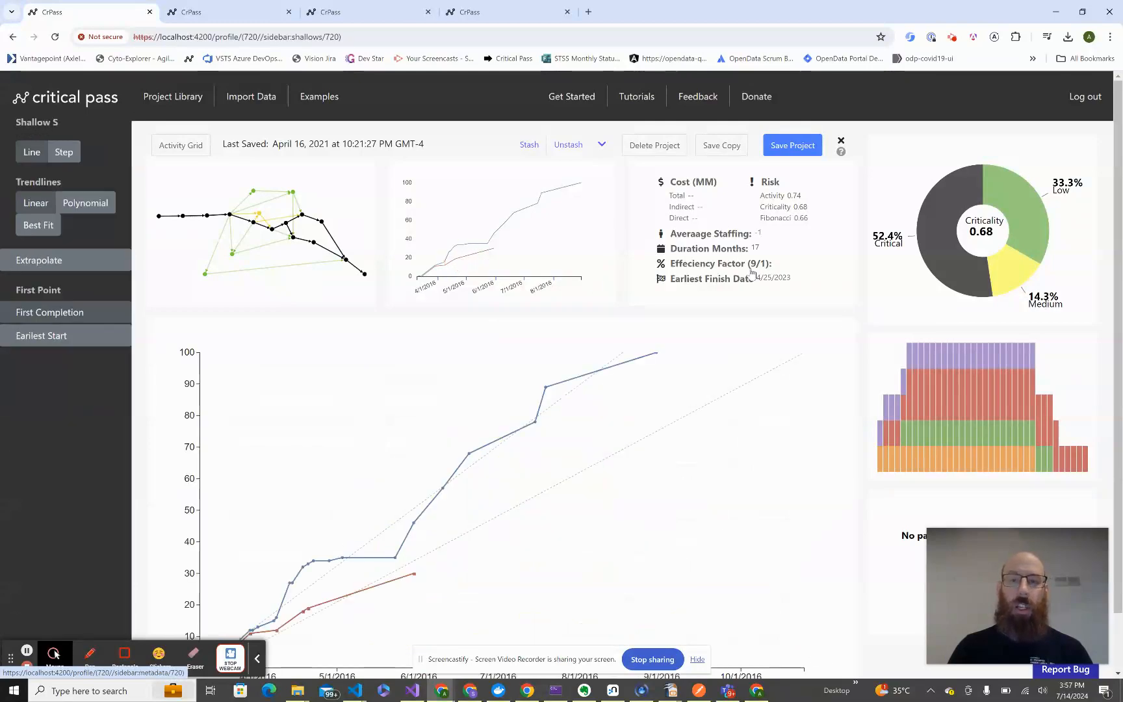
left_click(764, 270)
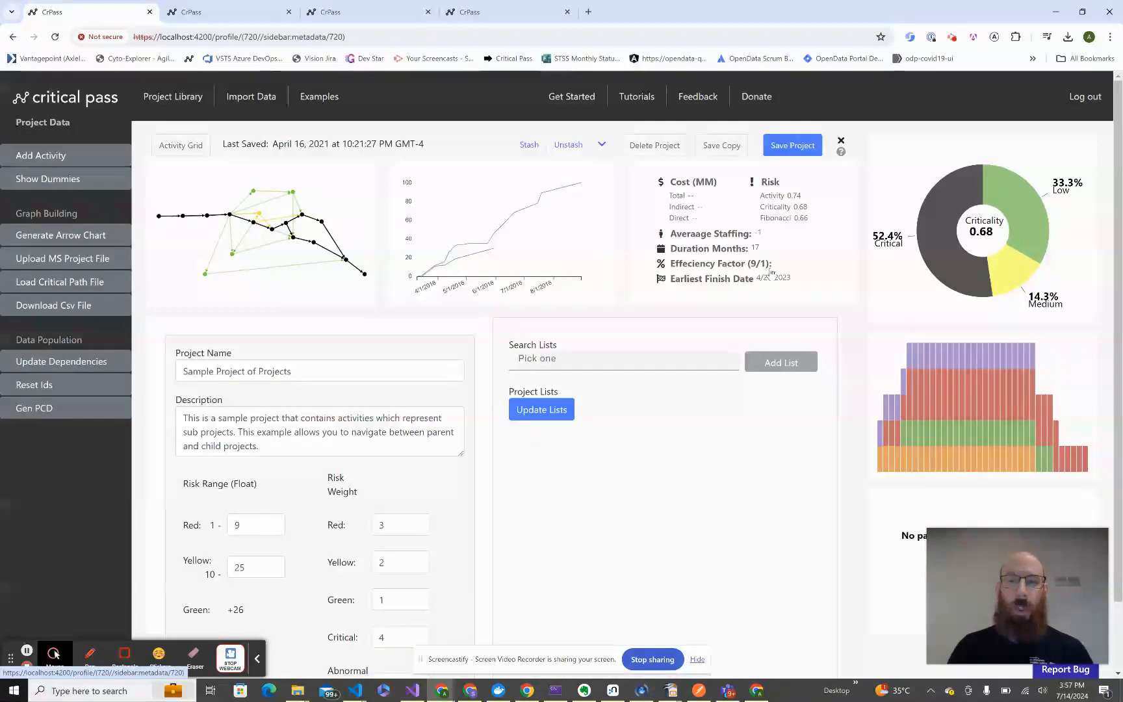
left_click(907, 270)
left_click(910, 373)
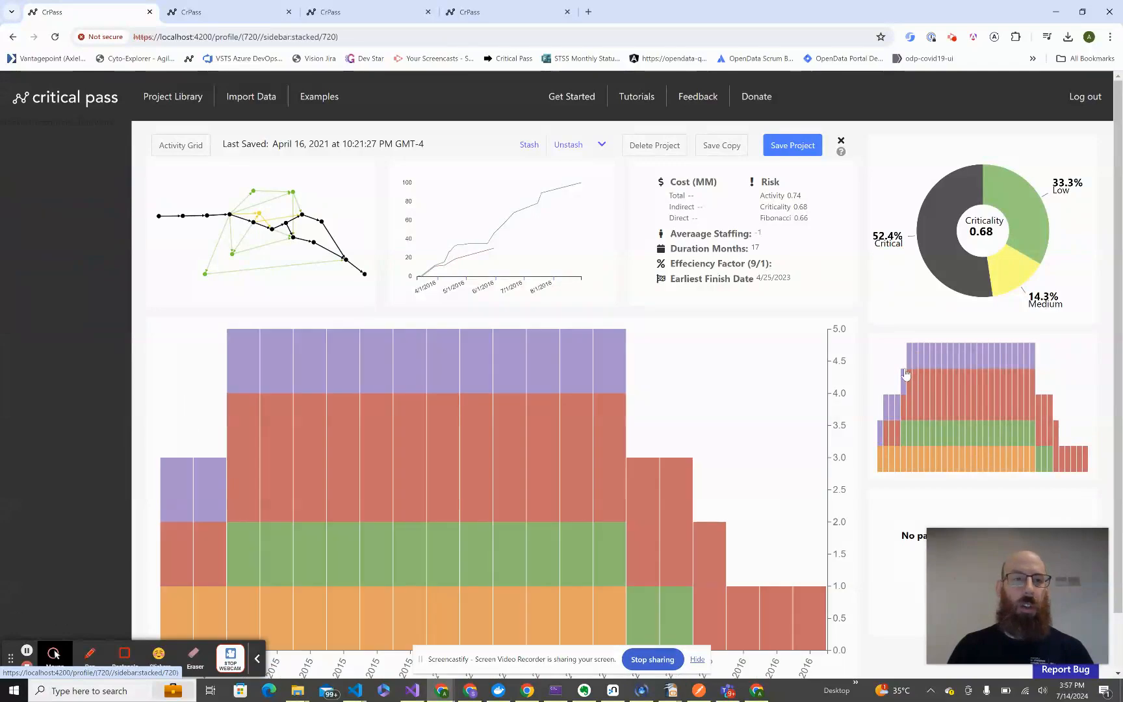
Return to the project library and open the first Sample Project of Projects in scenario planning.
left_click(176, 98)
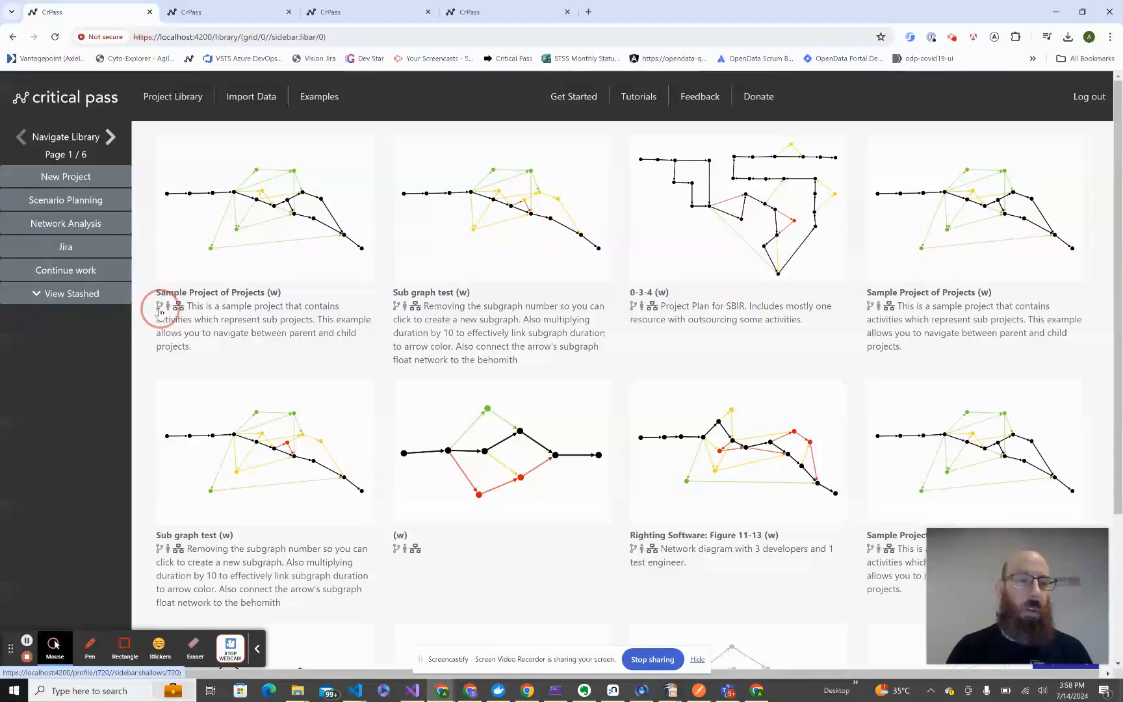
left_click(173, 351)
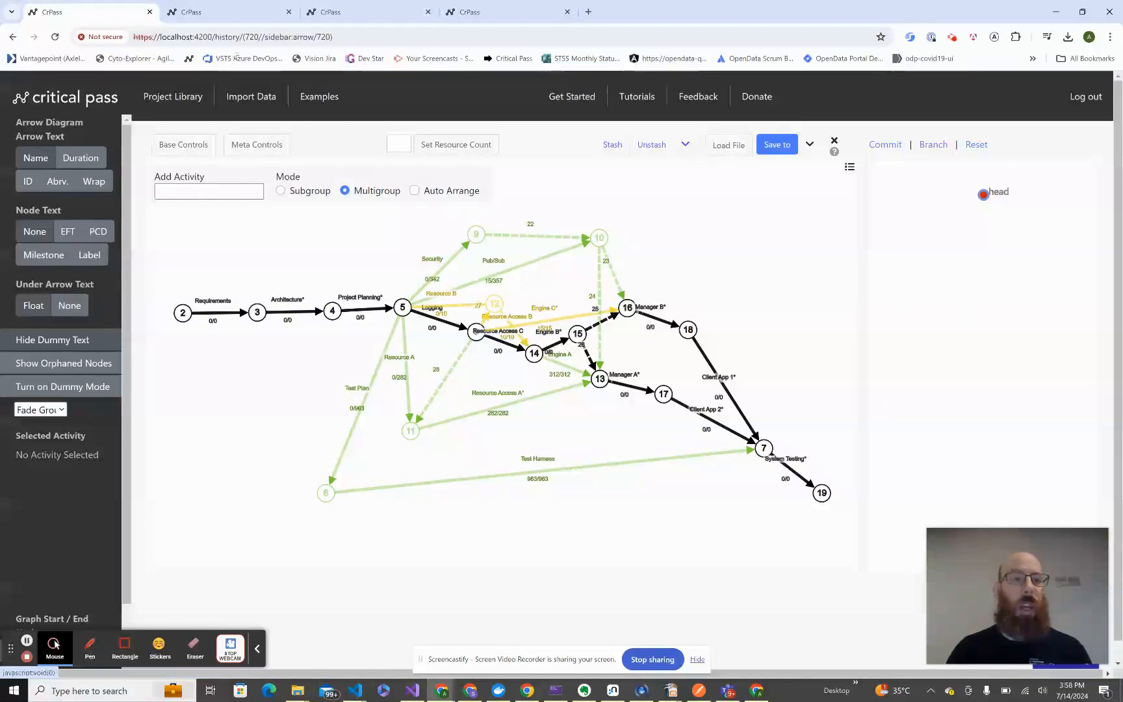
Switch to the open page with the branched scenario history and view scenarios 0-1-1, 0-2-2 and 0-3-5.
left_click(239, 21)
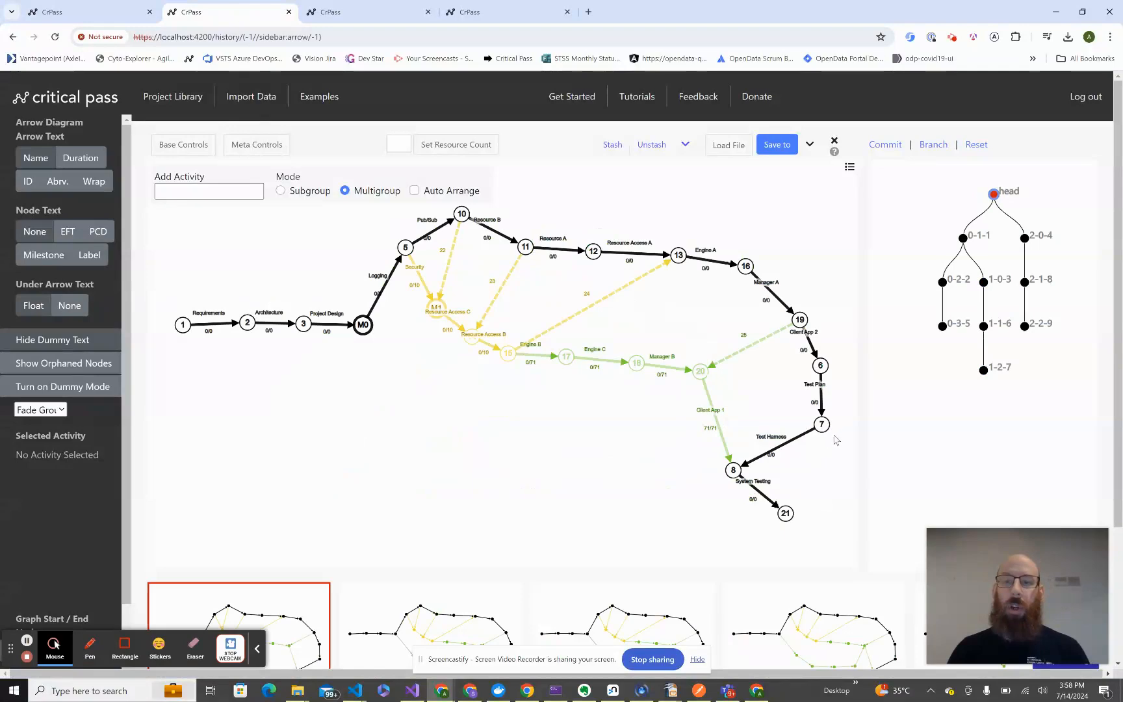
scroll(861, 434, "down", 2)
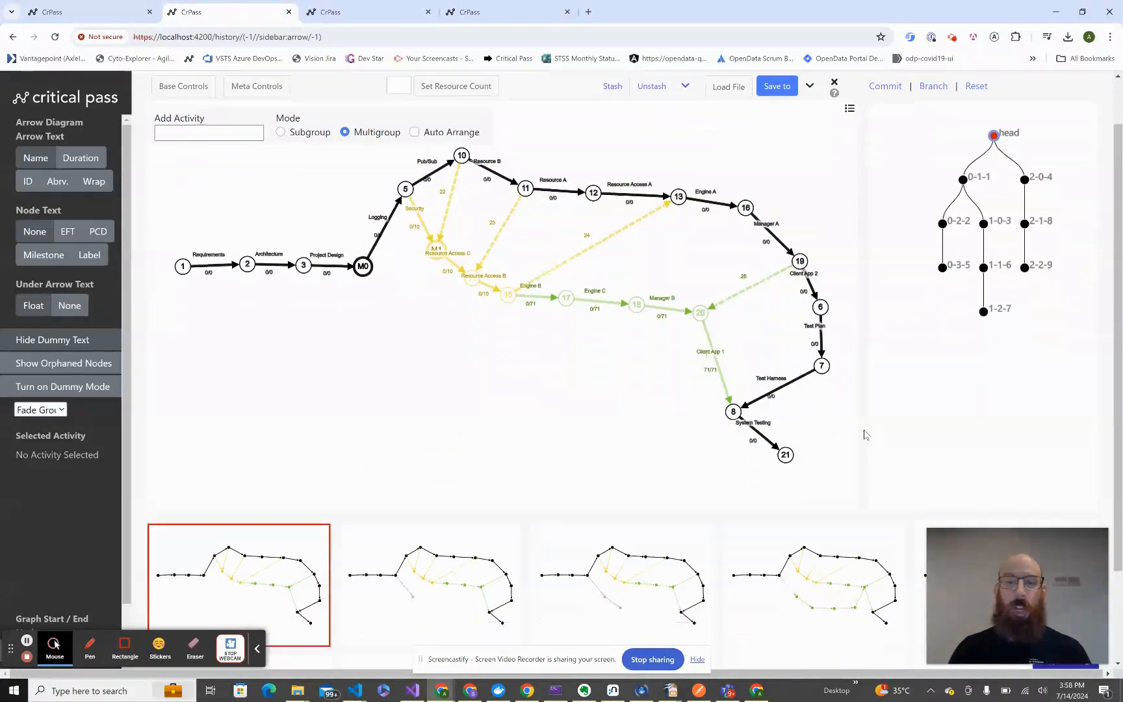
scroll(865, 429, "up", 1)
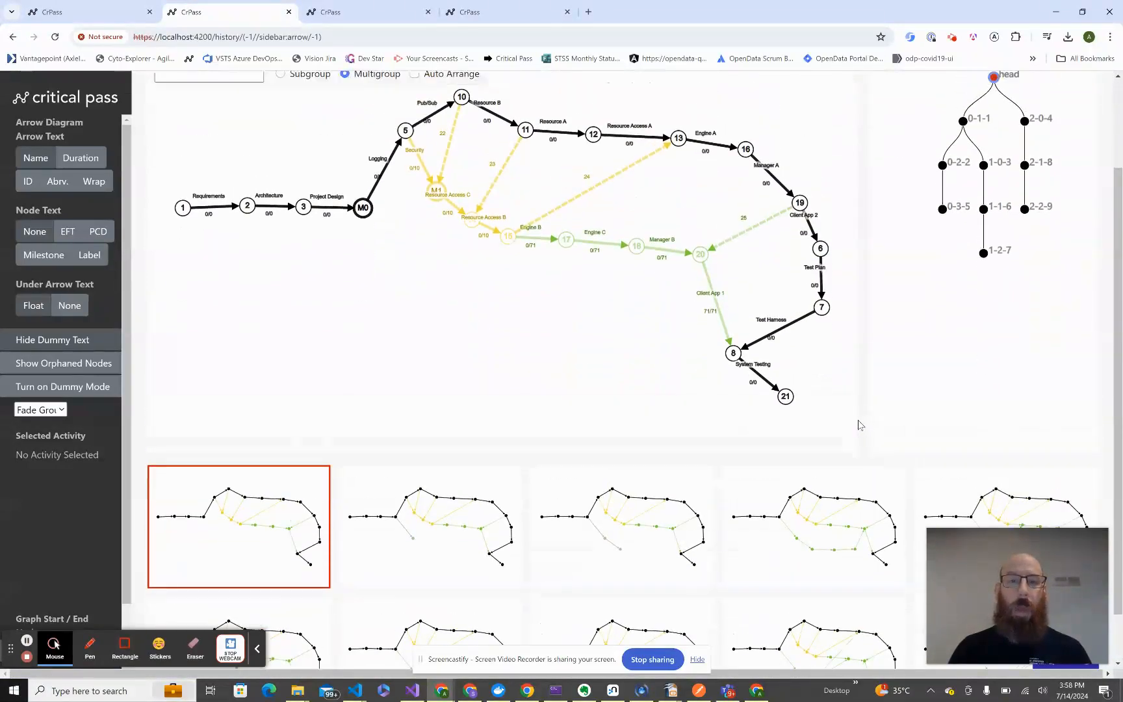
scroll(857, 416, "up", 1)
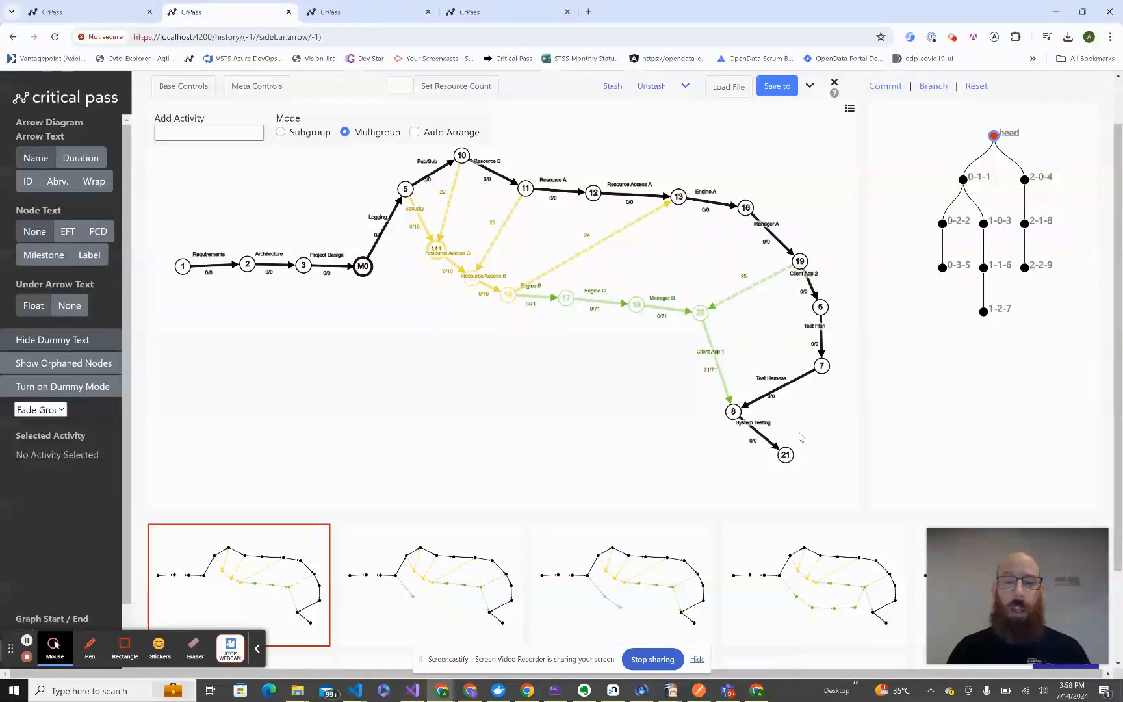
scroll(845, 429, "down", 1)
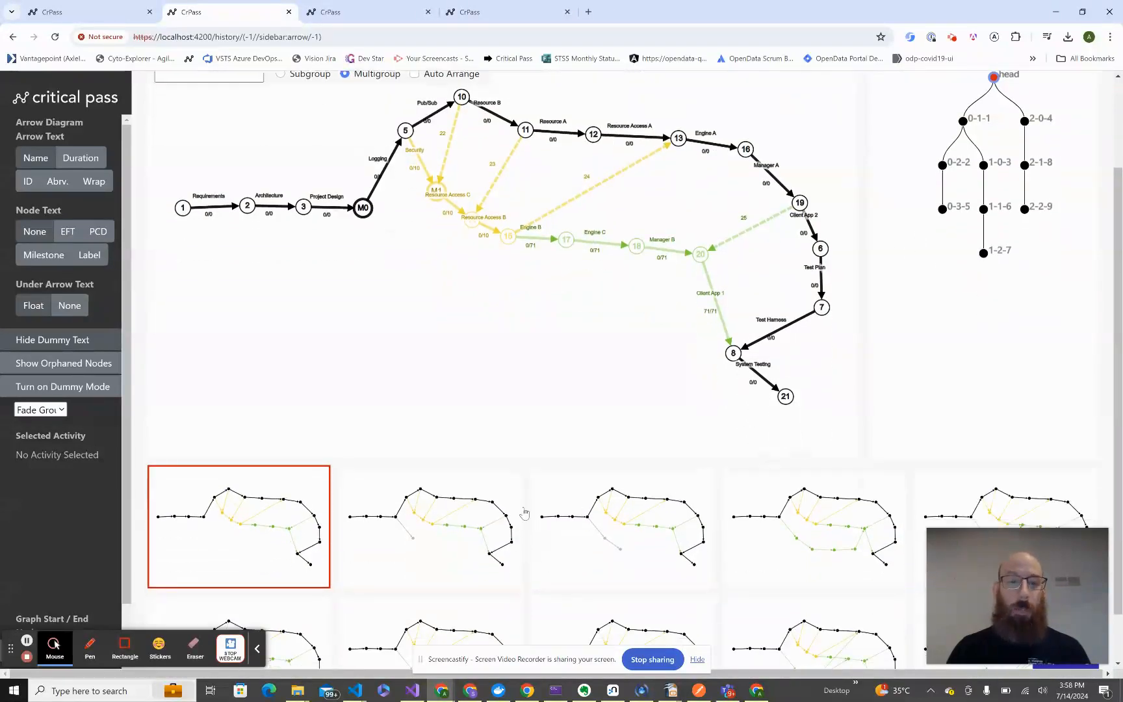
left_click(448, 518)
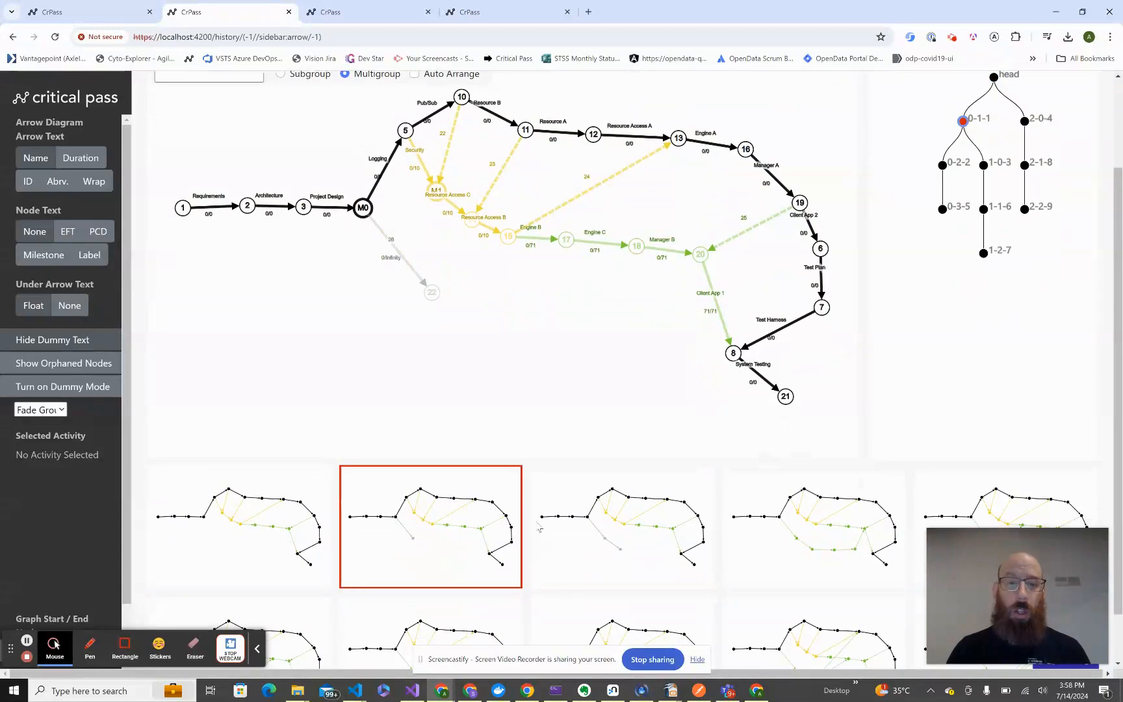
left_click(569, 525)
left_click(777, 506)
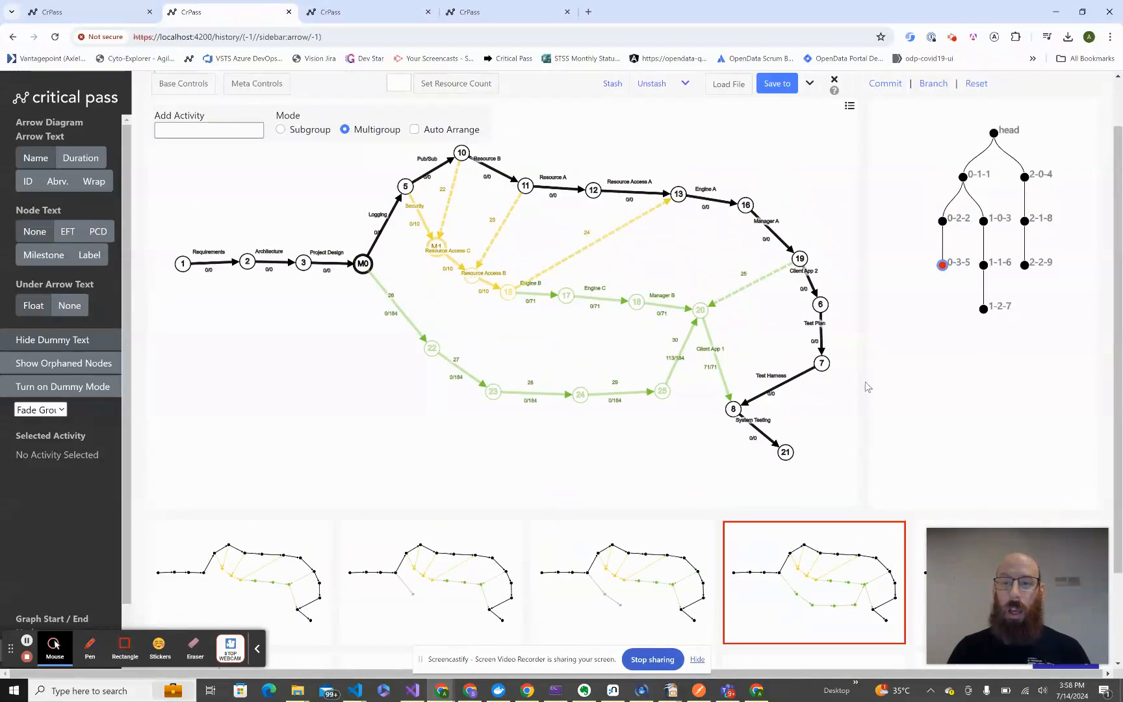
Go back to scenario 0-2-2, and view the alternative branch 1-0-3 from the history tree.
scroll(861, 387, "up", 1)
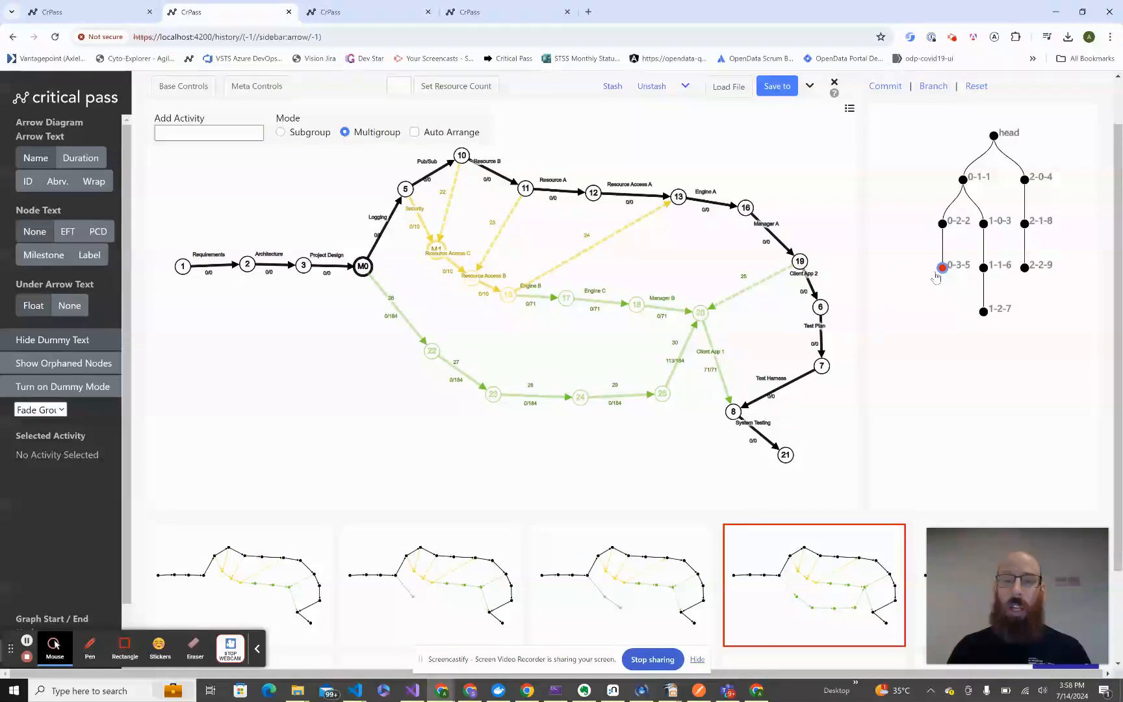
left_click(650, 572)
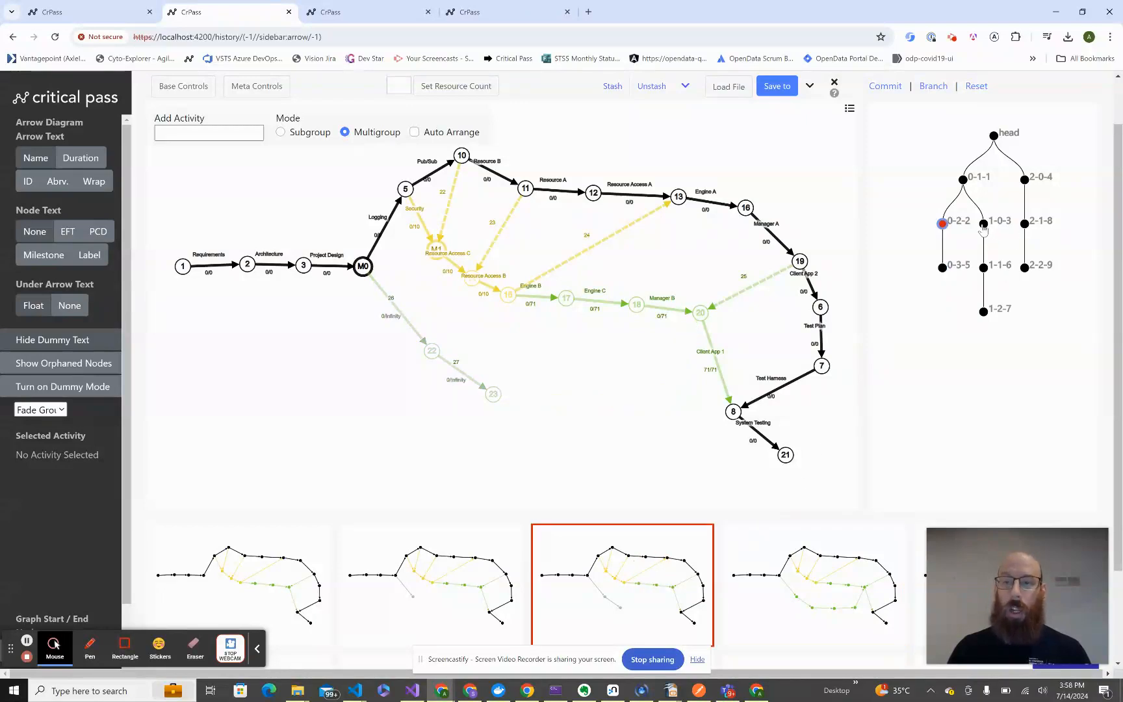
left_click(983, 225)
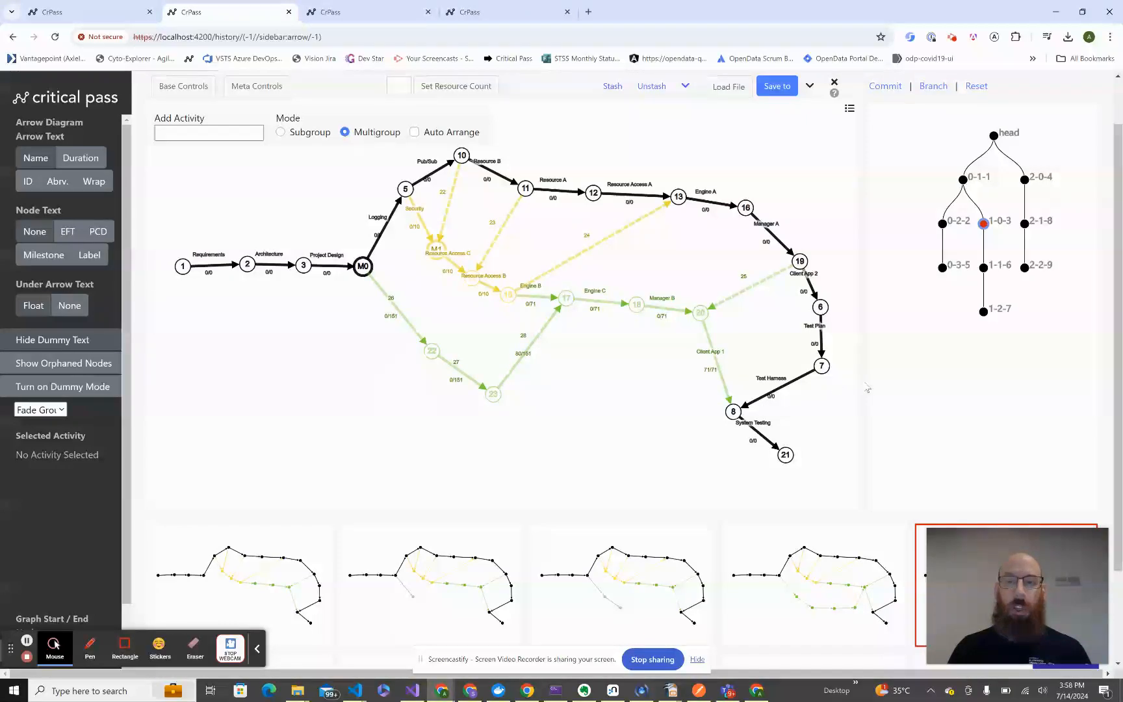
scroll(857, 393, "up", 1)
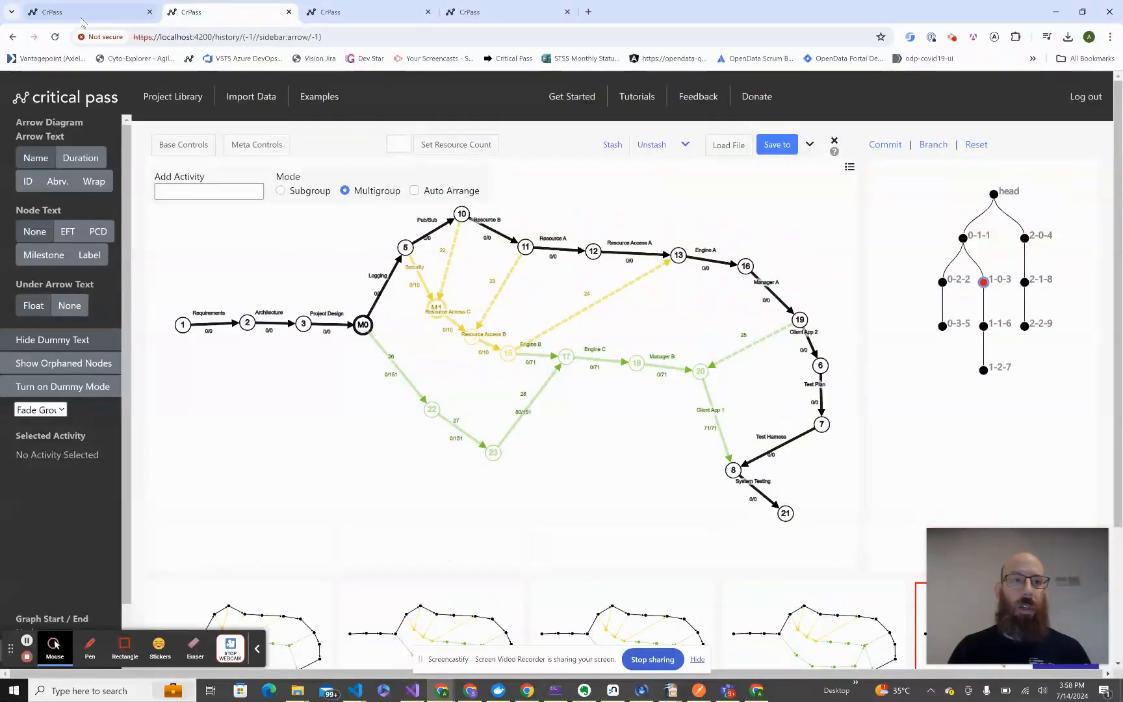
Return to the sample project's page and open Sample Project of Projects from the library in network analysis.
left_click(104, 18)
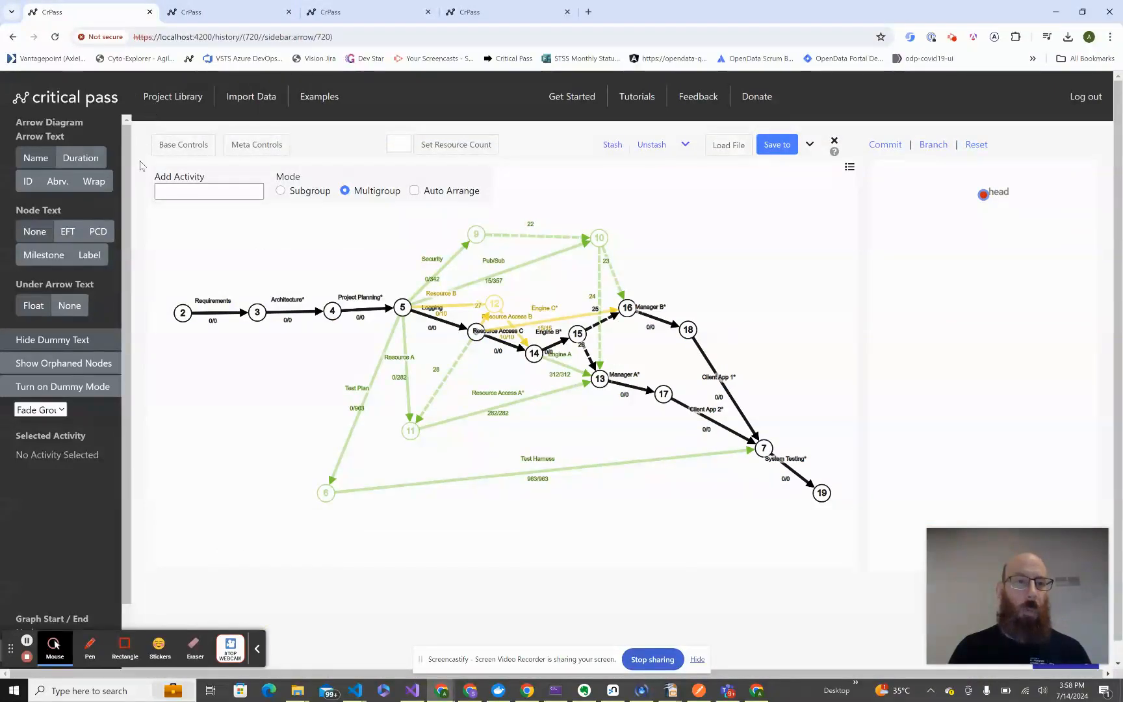
left_click(172, 98)
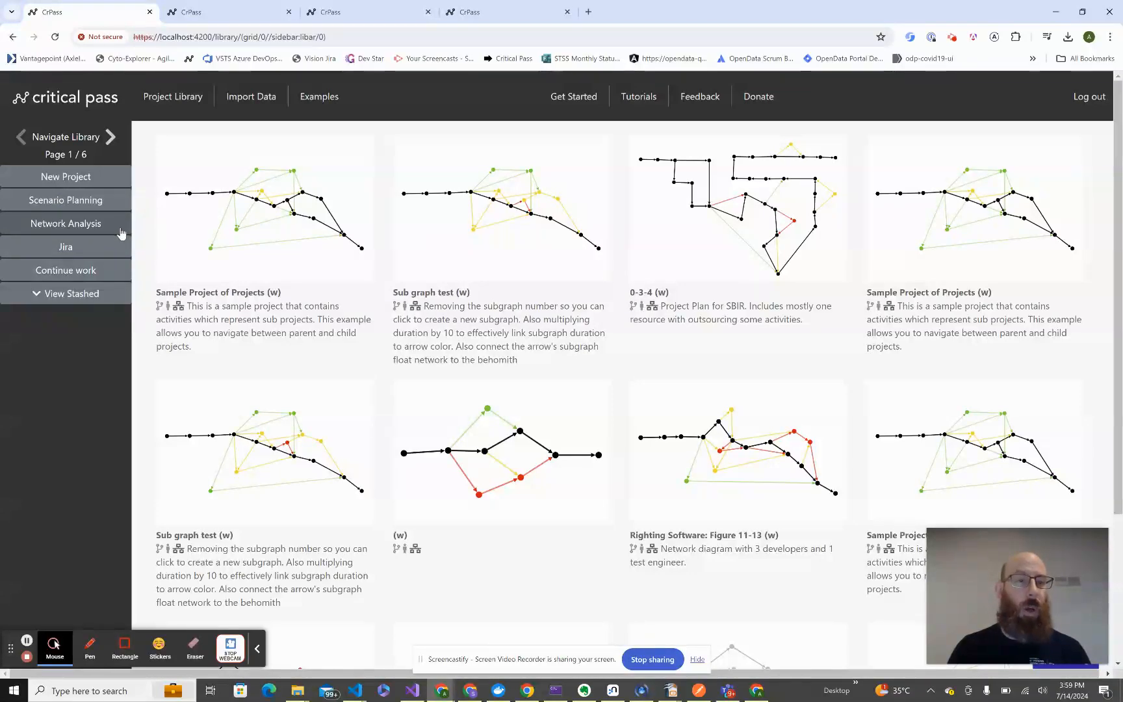
left_click(178, 308)
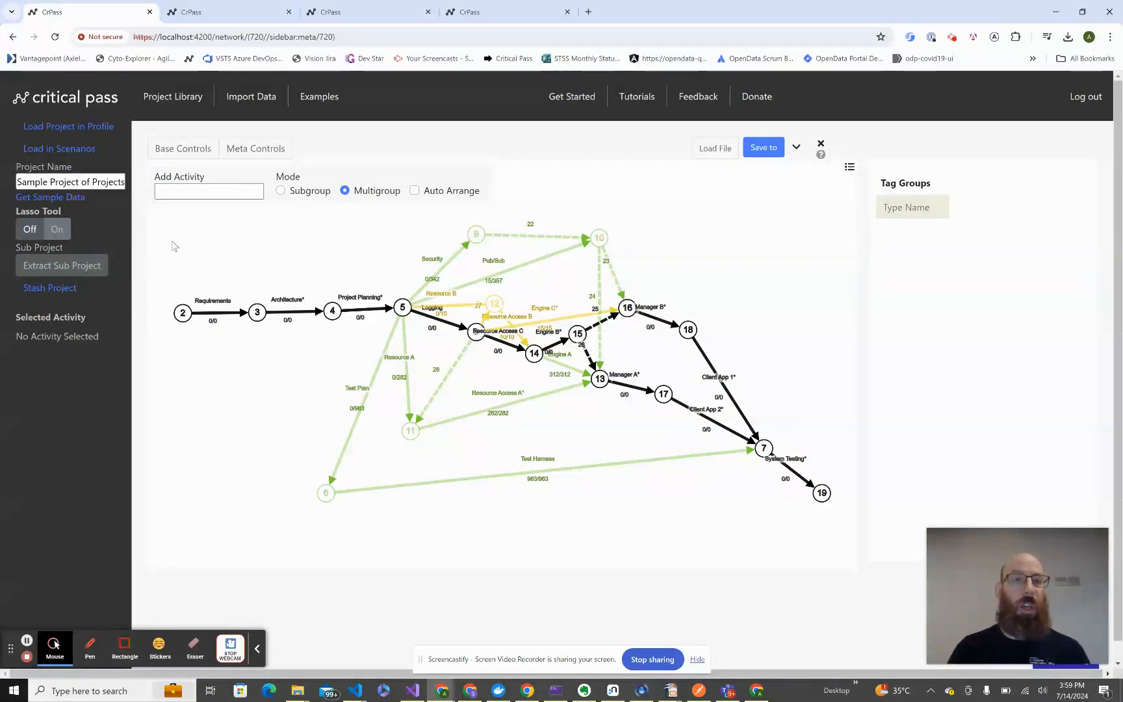
Switch to the empty network analysis page and load project 720 Sample Project of Projects into the arrow diagram.
left_click(349, 17)
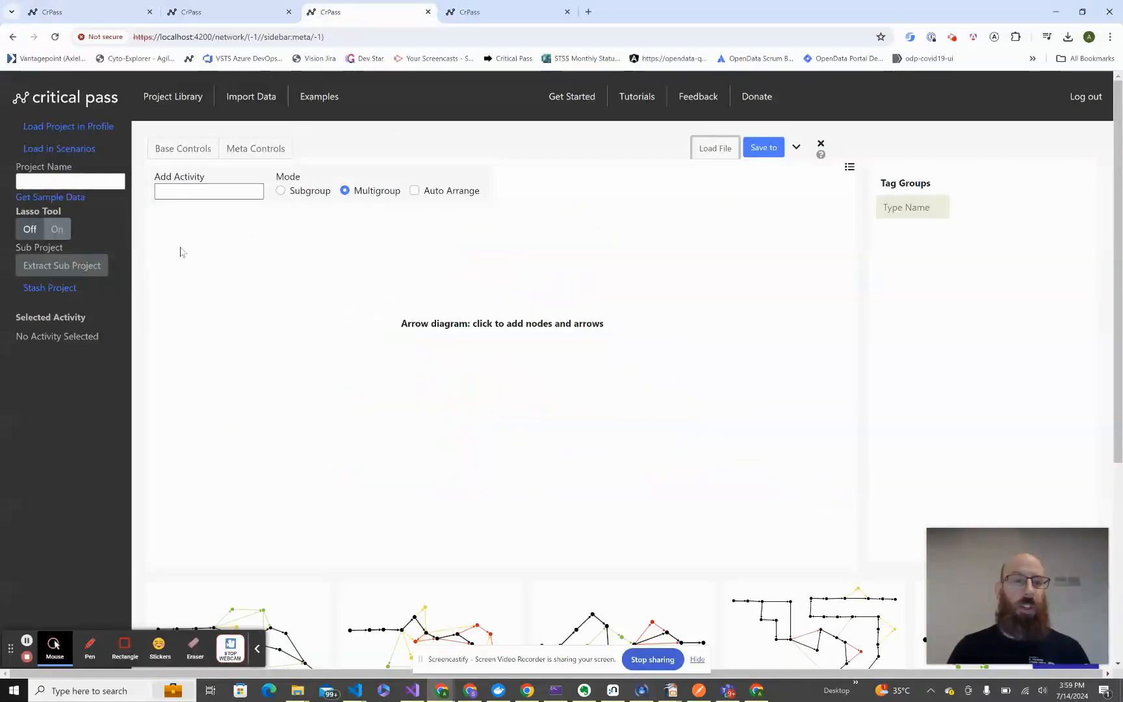
scroll(137, 286, "down", 3)
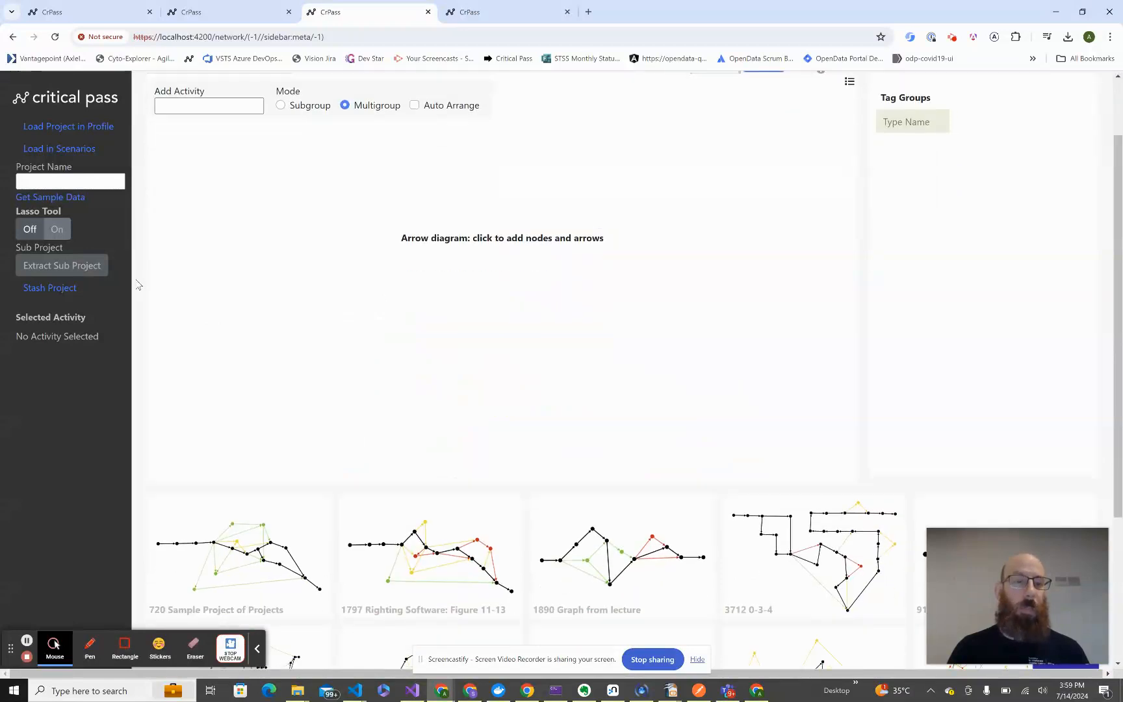
left_click(189, 512)
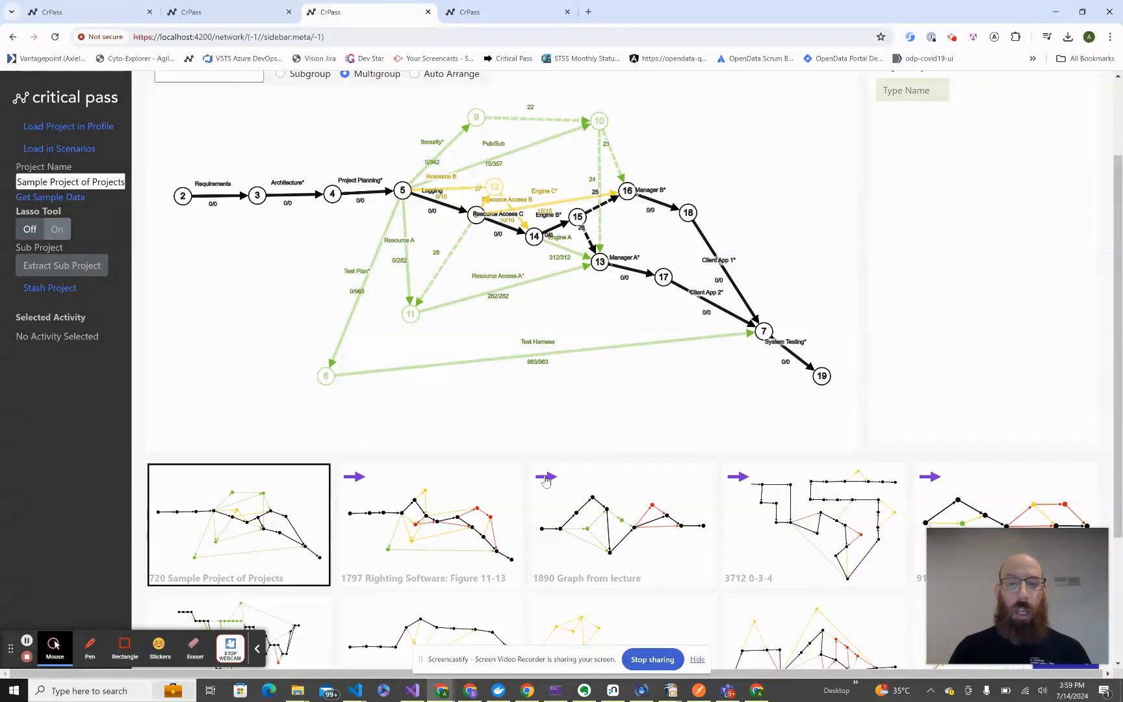
Highlight the activities linked to sub projects 1797 Righting Software: Figure 11-13 and 1890 Graph from lecture.
left_click(356, 480)
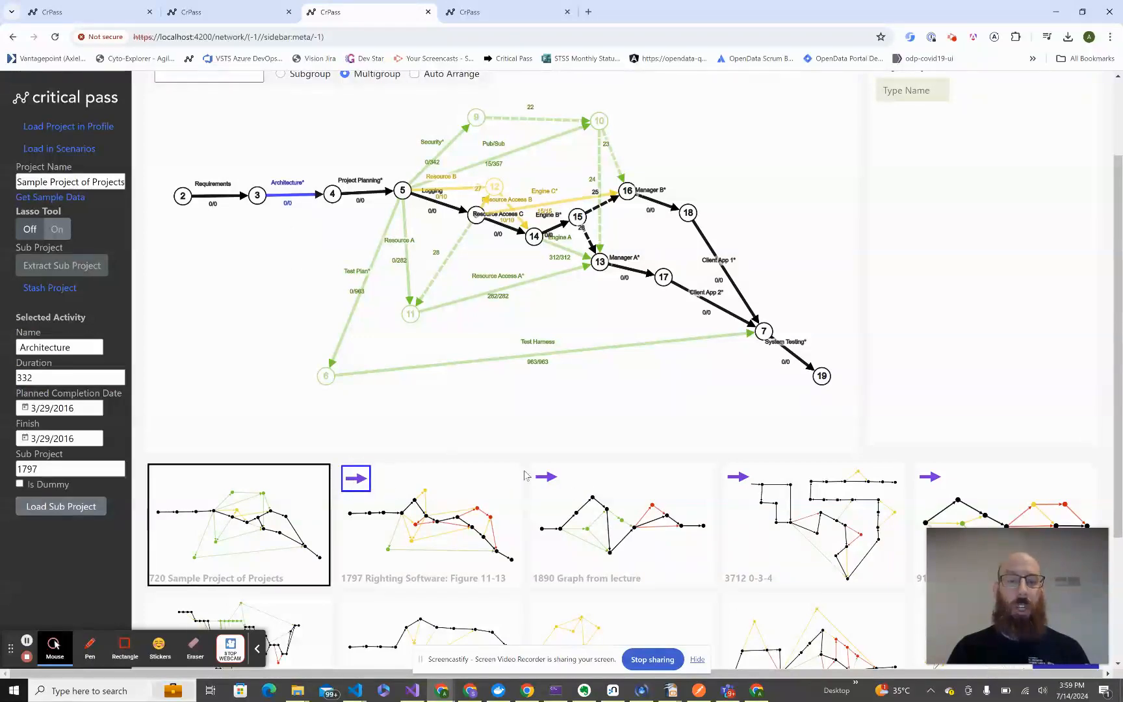
left_click(548, 478)
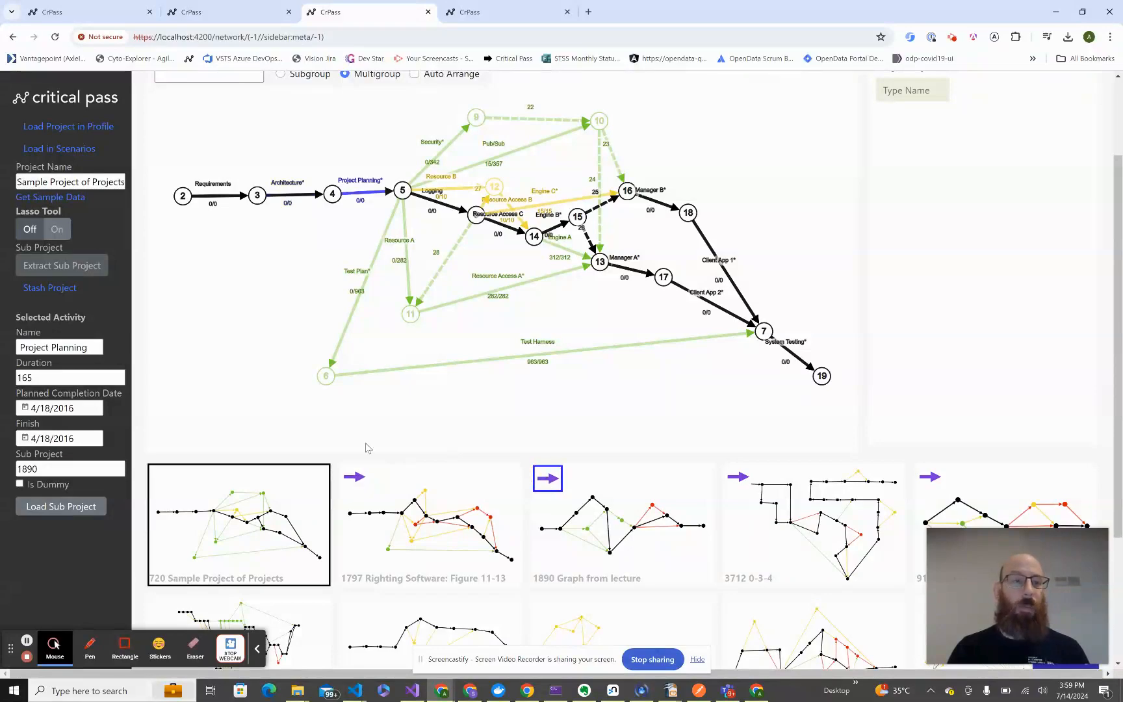
Turn on the lasso tool and add a tag group named "one".
scroll(139, 405, "up", 2)
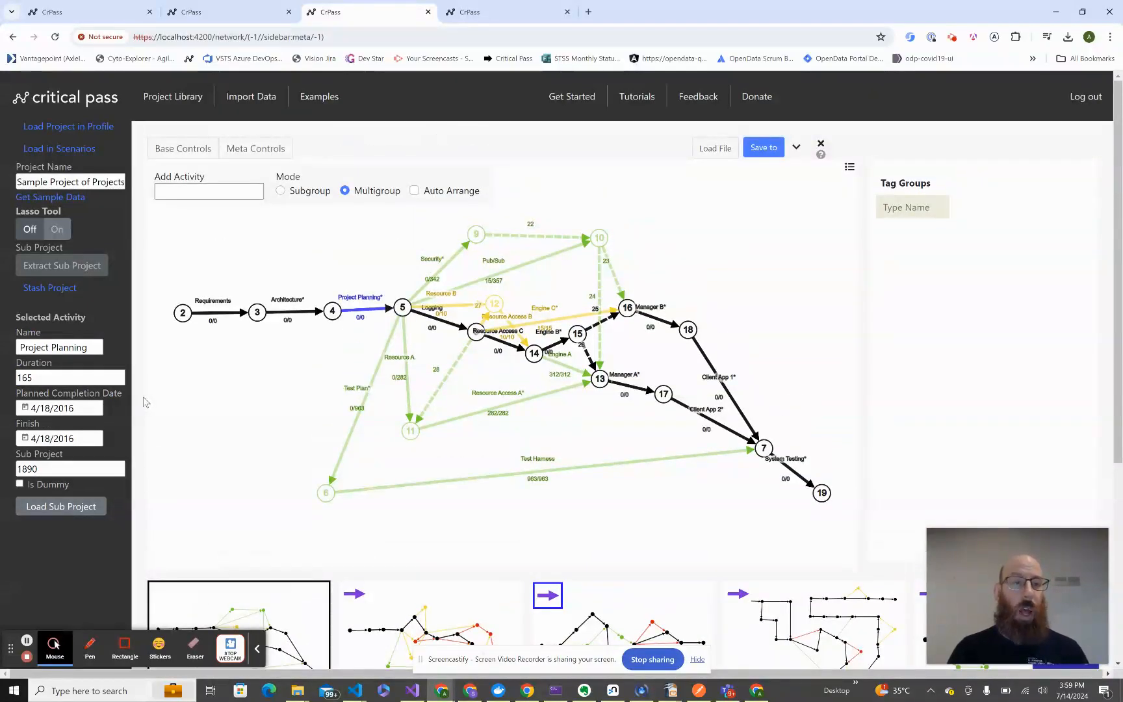
left_click(59, 233)
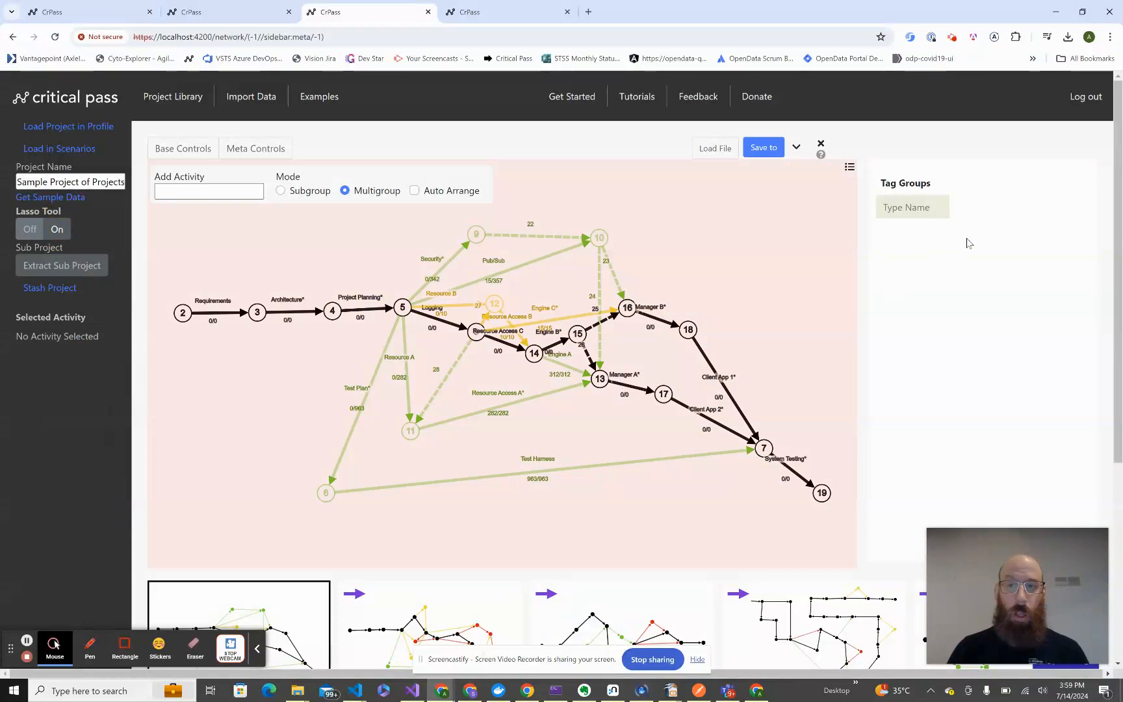
left_click(930, 207)
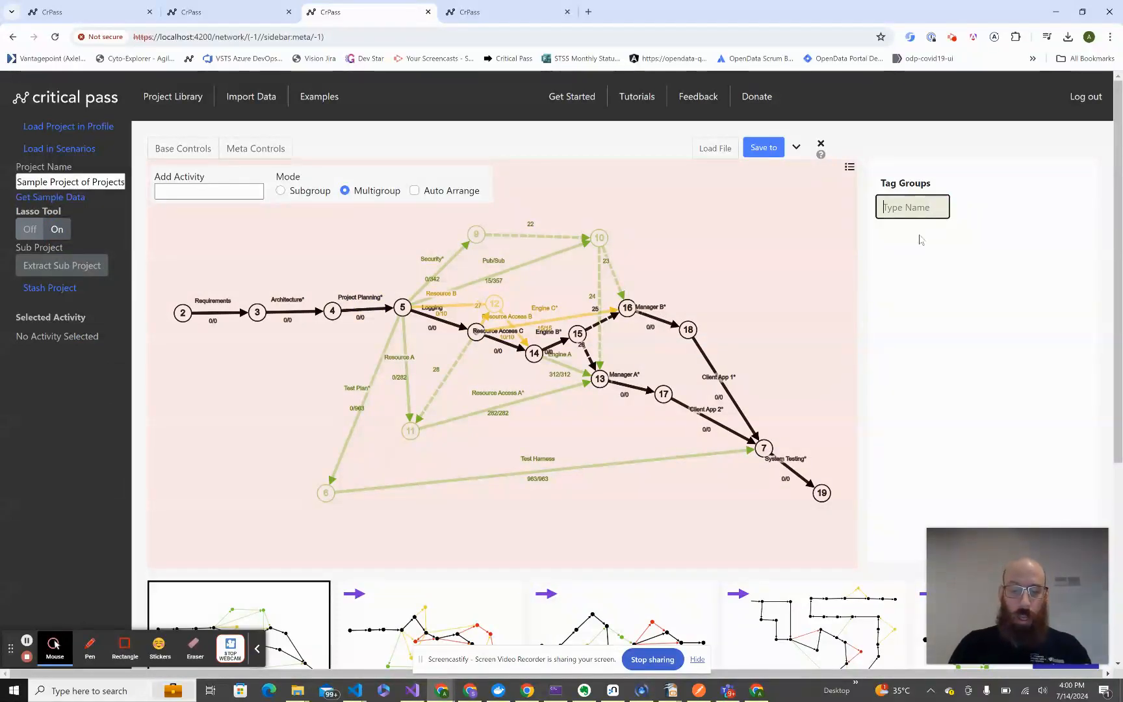
type("one")
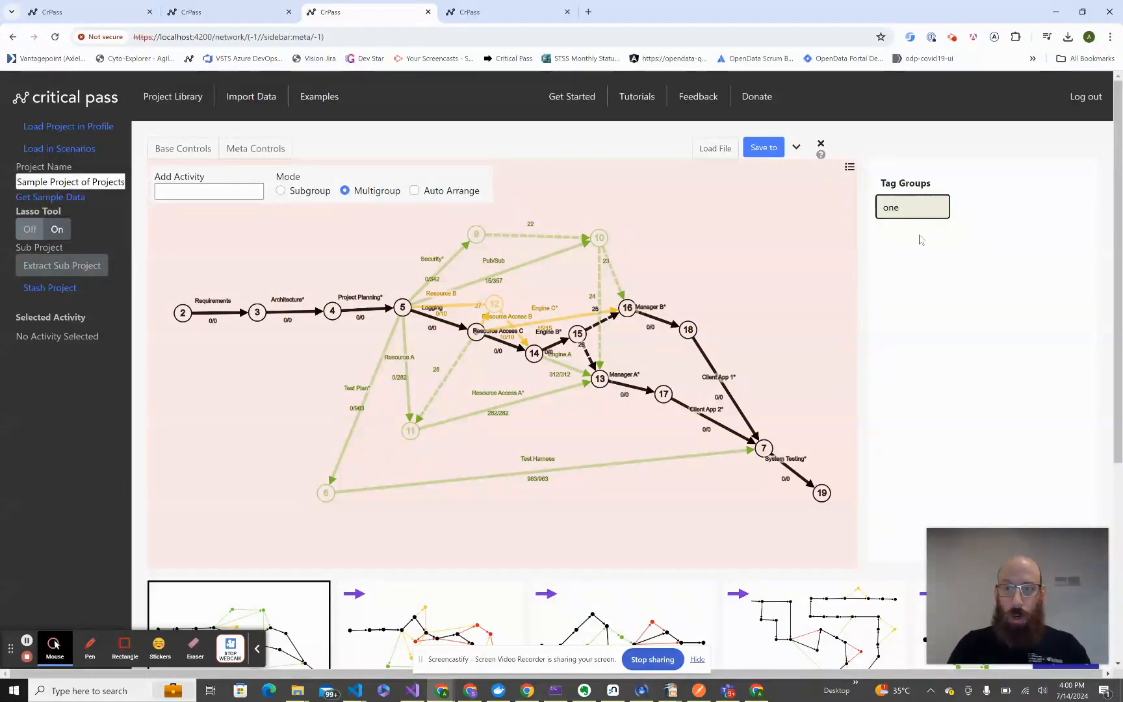
key("Return")
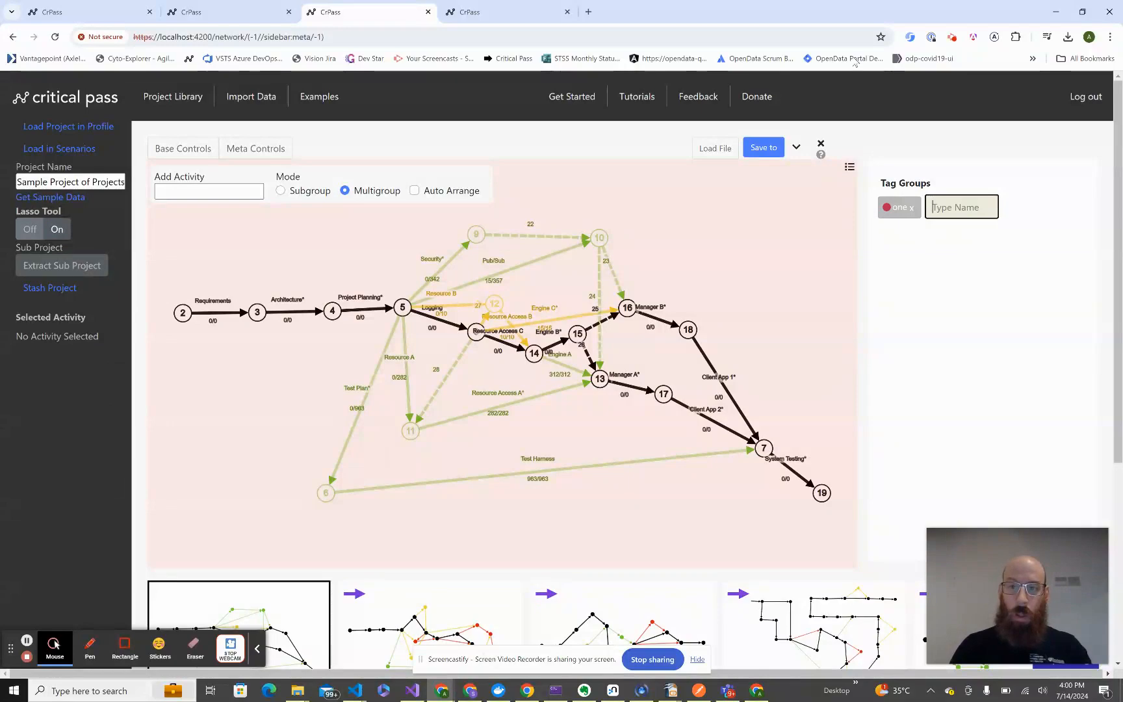
Select tag group "one" and add the tags "one" and "two" to it.
left_click(901, 213)
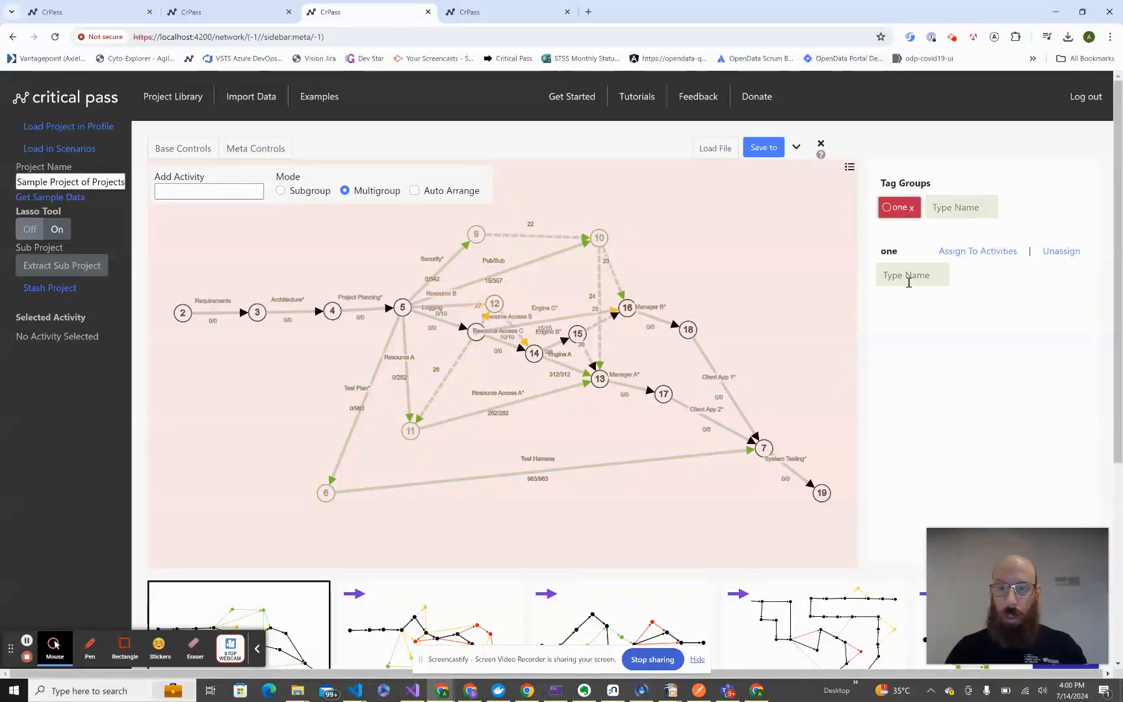
left_click(908, 282)
type("one")
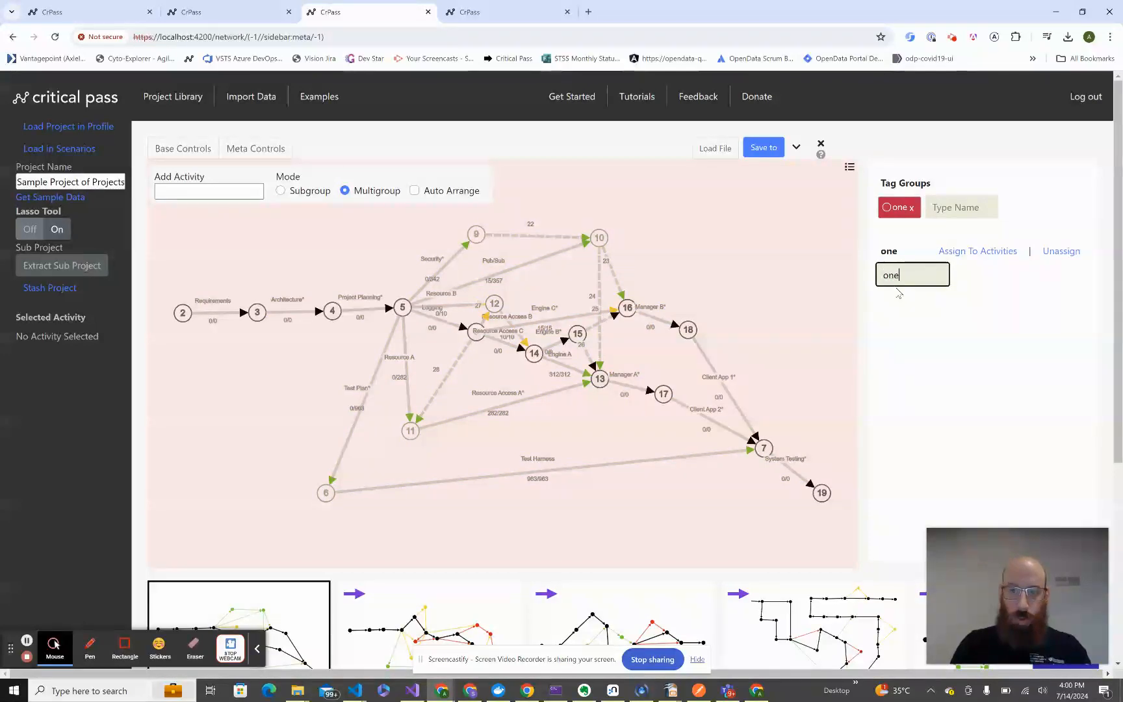
key("Return")
type("tw")
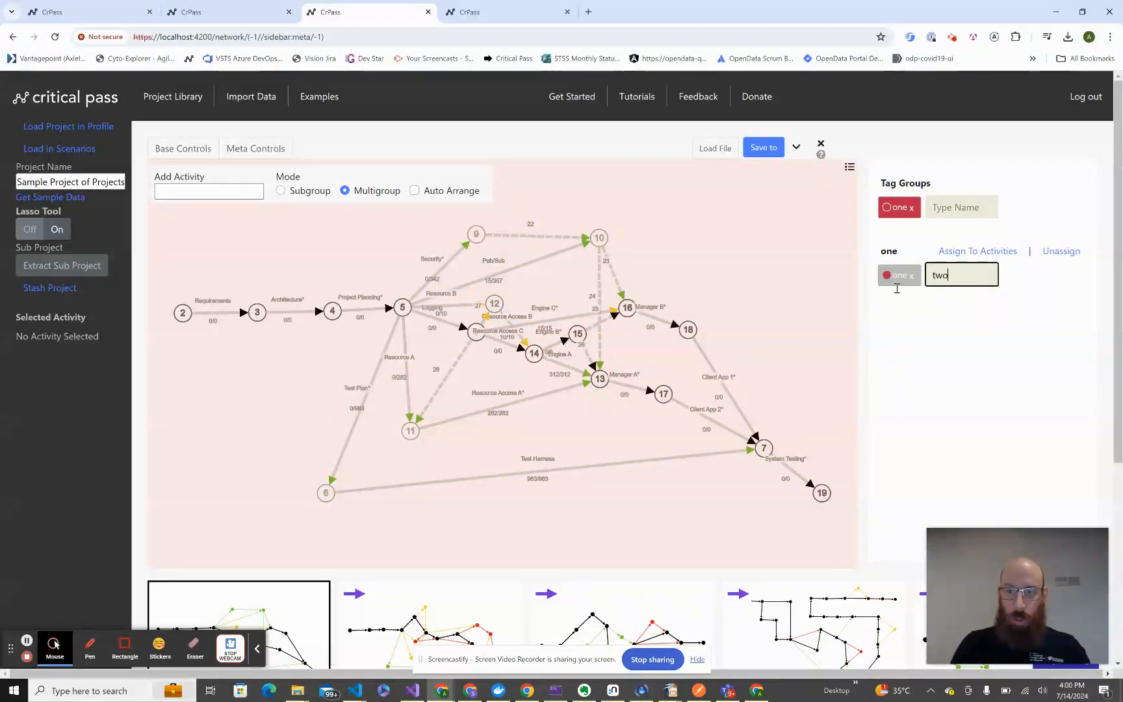
type("o")
key("Return")
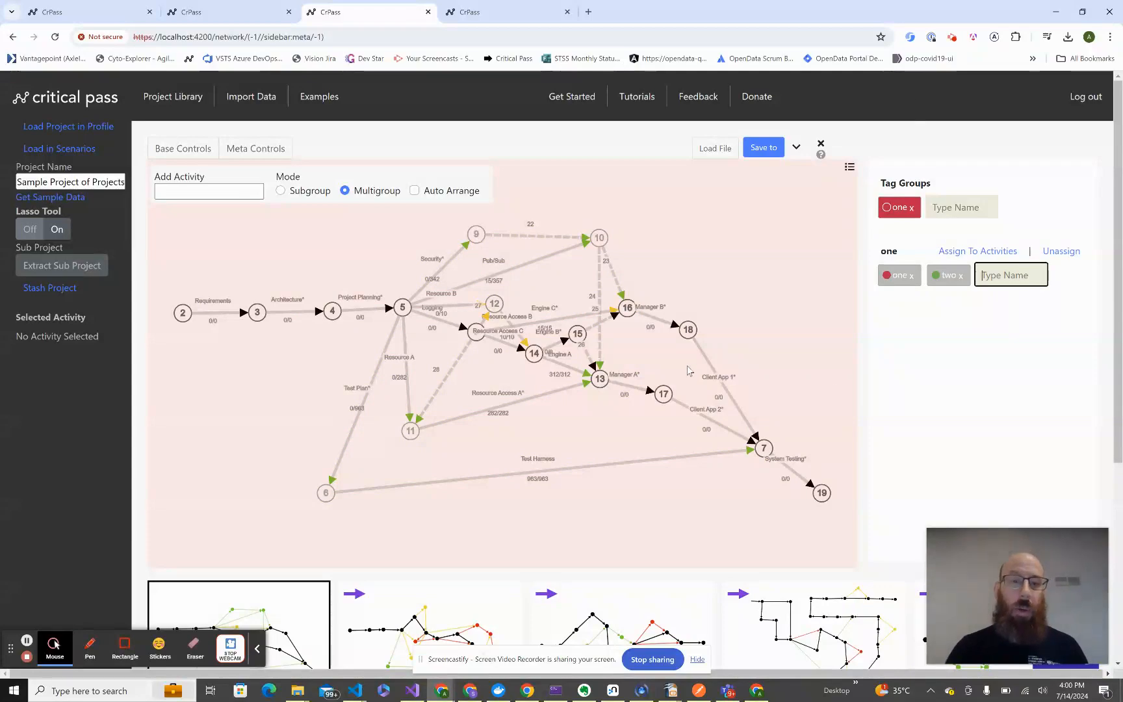
Lasso the network of activities between nodes 5 and 7 and assign tag "one" to them.
mouse_move(379, 263)
left_mouse_down()
mouse_move(326, 376)
mouse_move(279, 531)
mouse_move(567, 573)
mouse_move(767, 510)
mouse_move(790, 432)
mouse_move(793, 308)
mouse_move(628, 200)
mouse_move(481, 207)
left_mouse_up()
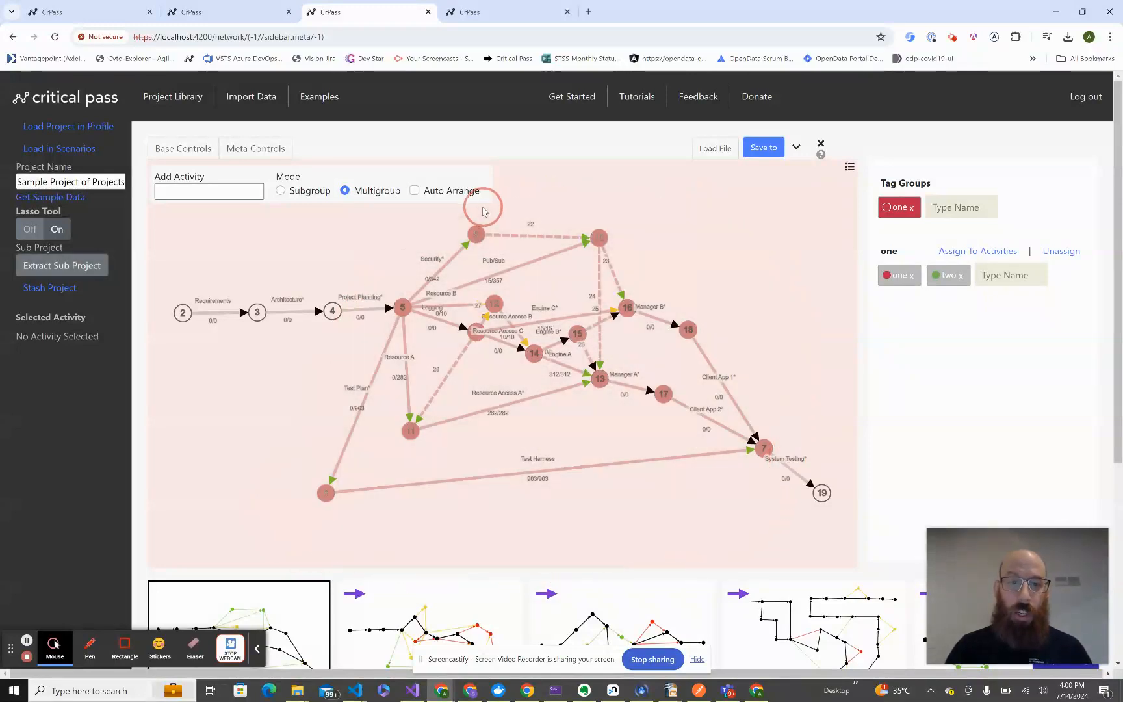
left_click(899, 283)
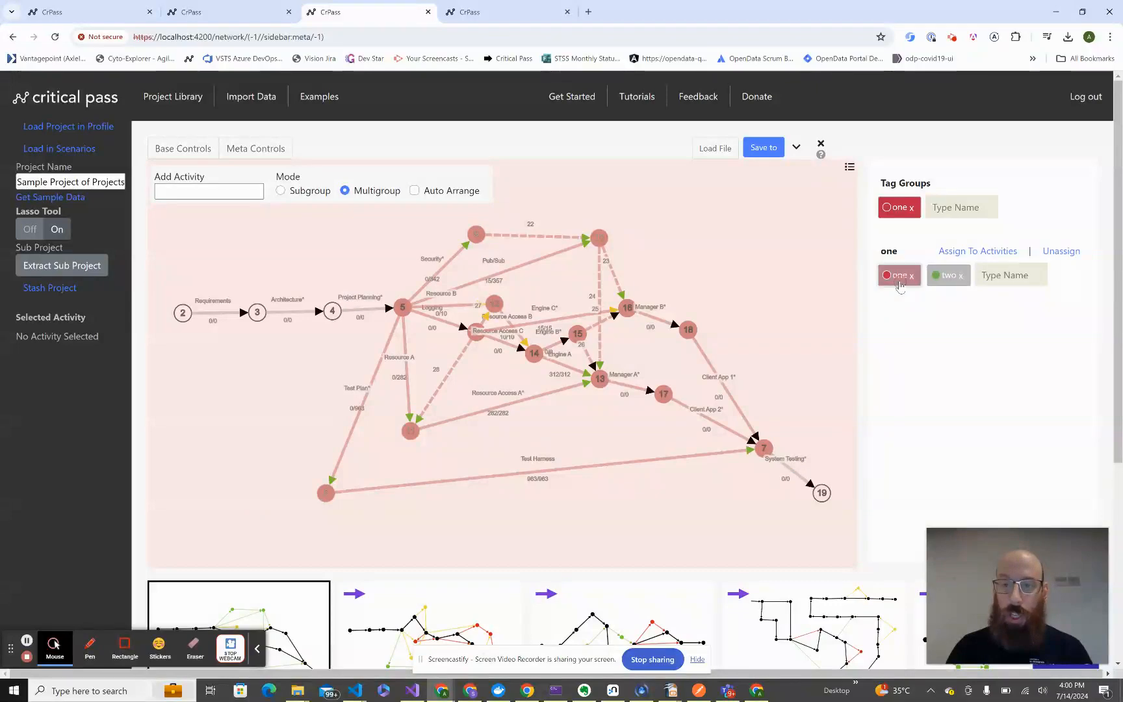
left_click(959, 254)
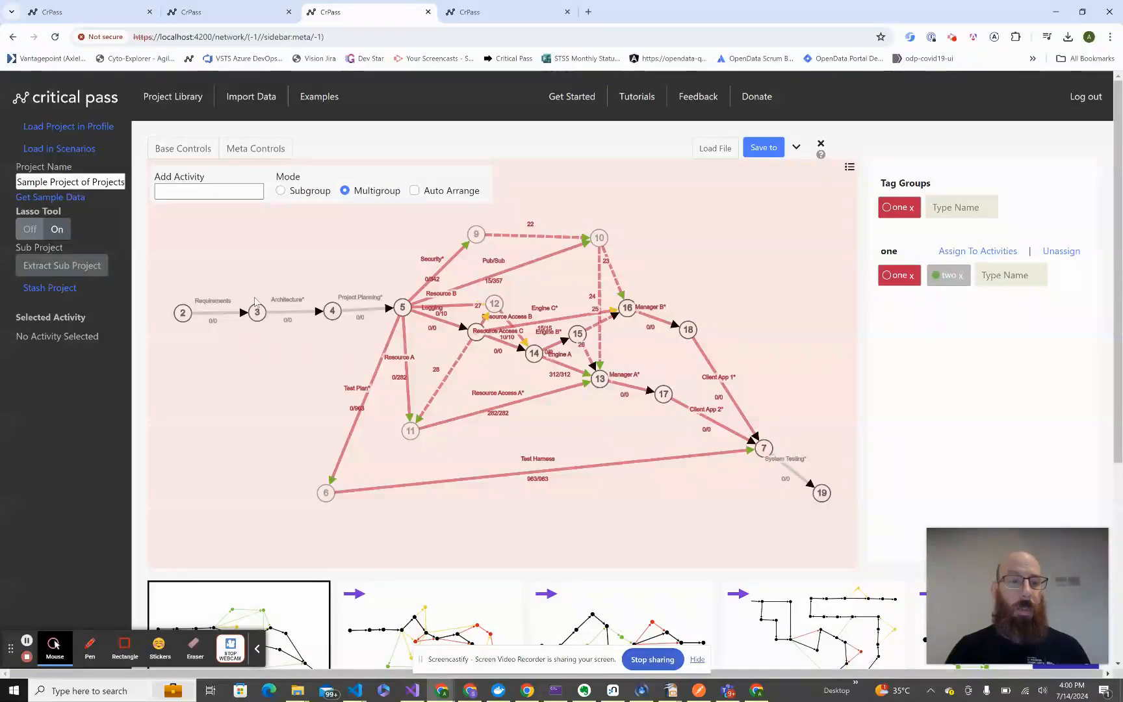
Lasso the activities running from node 2 to node 5 and assign only tag "two" to them.
mouse_move(258, 265)
left_mouse_down()
mouse_move(208, 270)
mouse_move(159, 325)
mouse_move(299, 364)
mouse_move(395, 340)
mouse_move(403, 286)
mouse_move(390, 268)
left_mouse_up()
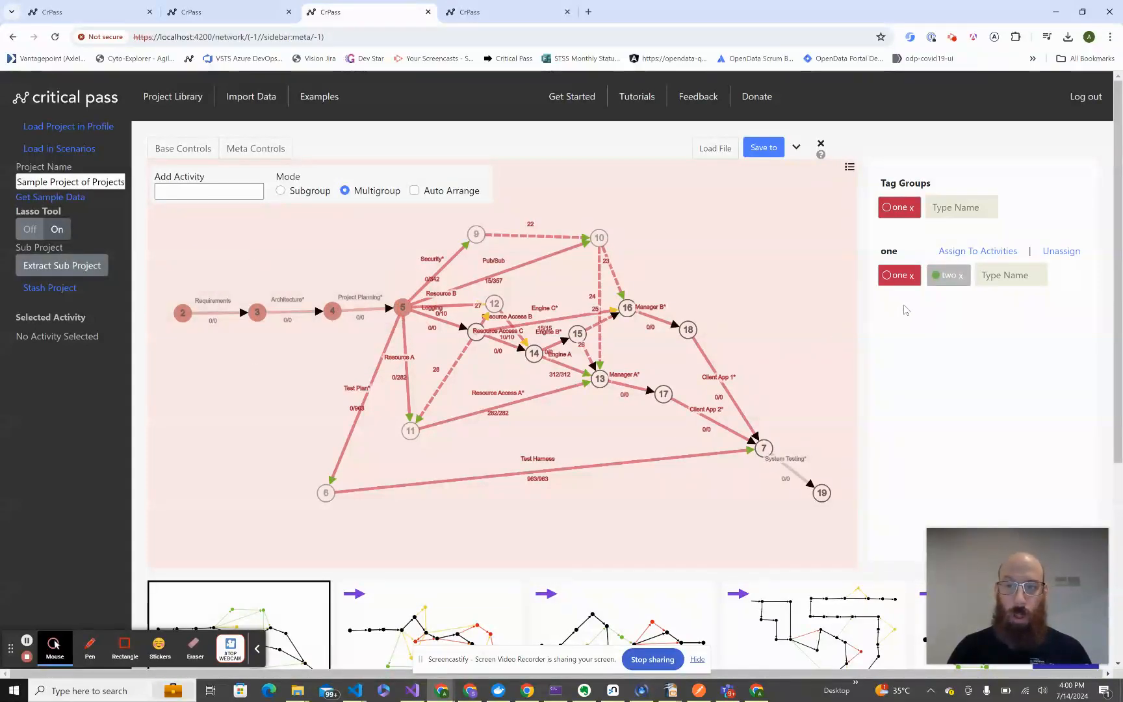
left_click(893, 280)
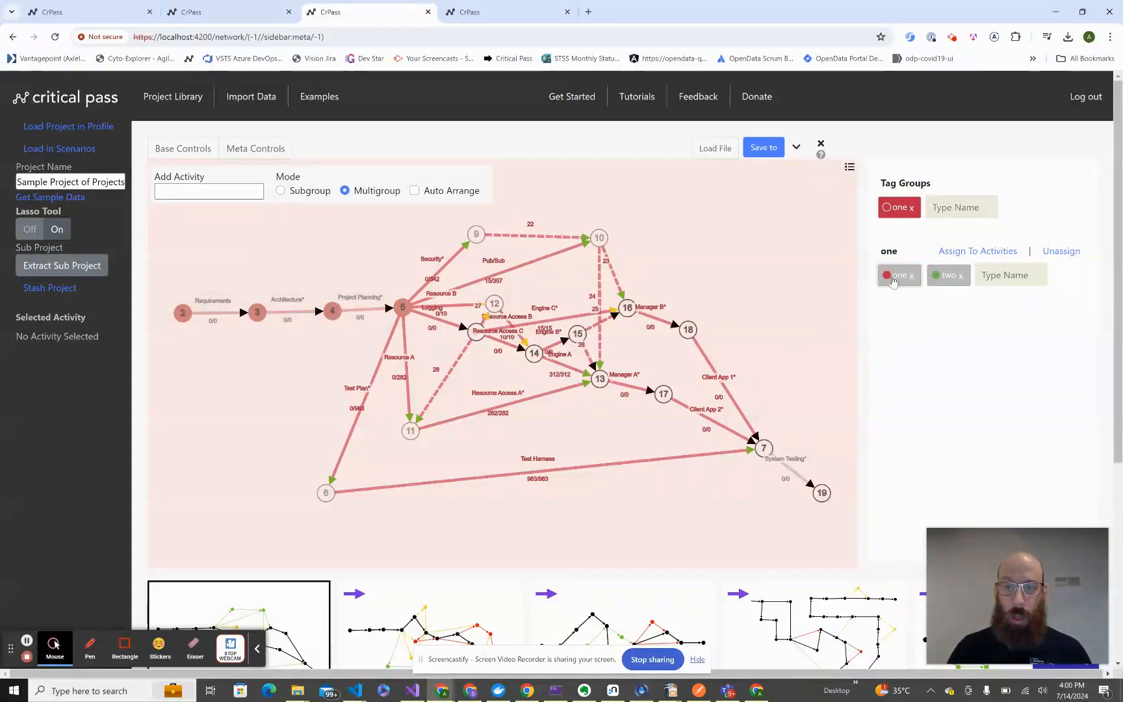
left_click(938, 281)
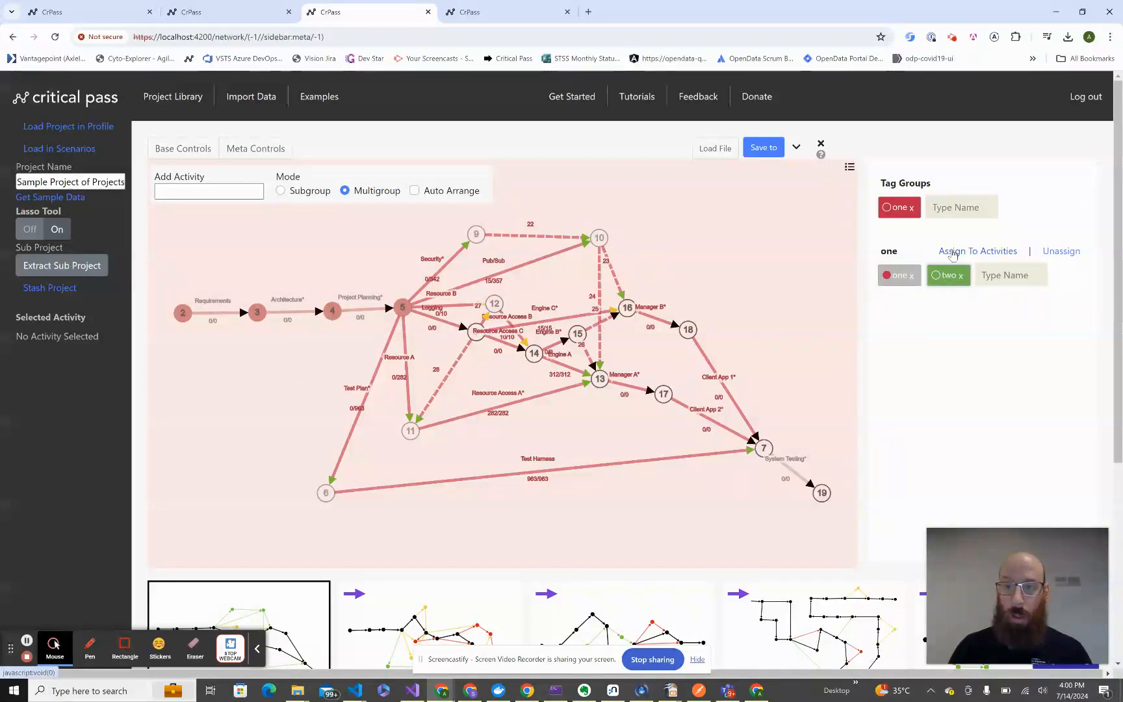
left_click(953, 254)
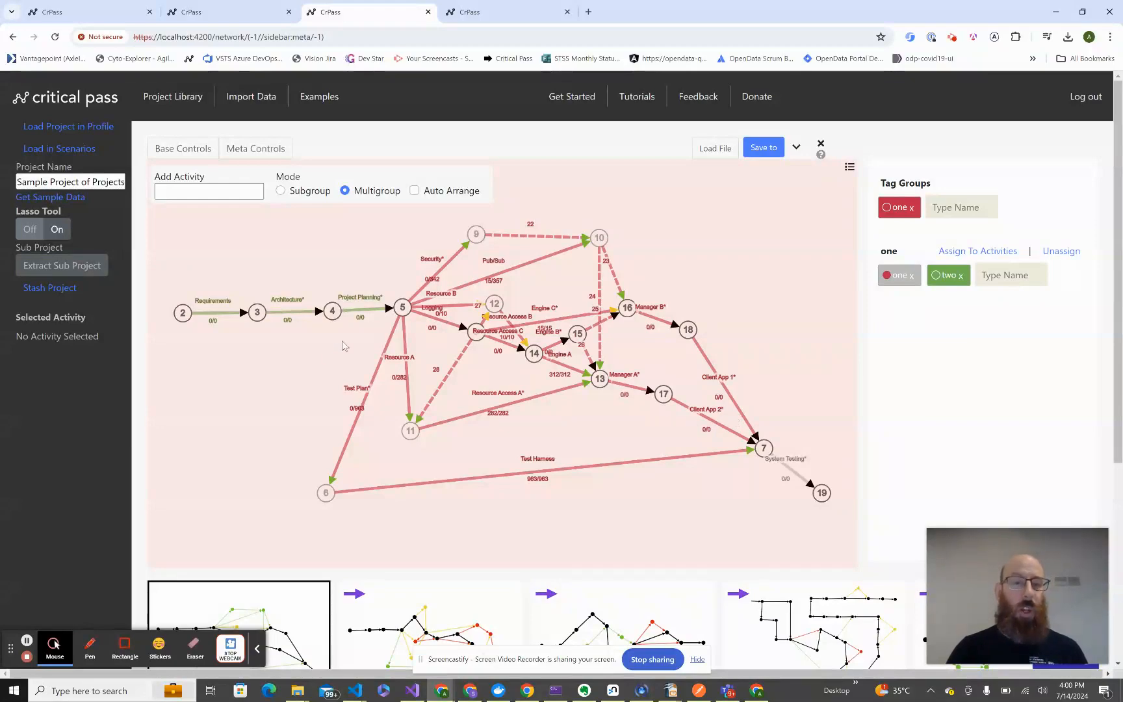
Extract the activities between nodes 5 and 7 as a sub project and open it in the arrow diagram.
mouse_move(360, 273)
left_mouse_down()
mouse_move(299, 469)
mouse_move(481, 553)
mouse_move(784, 459)
mouse_move(700, 301)
mouse_move(565, 215)
mouse_move(488, 224)
left_mouse_up()
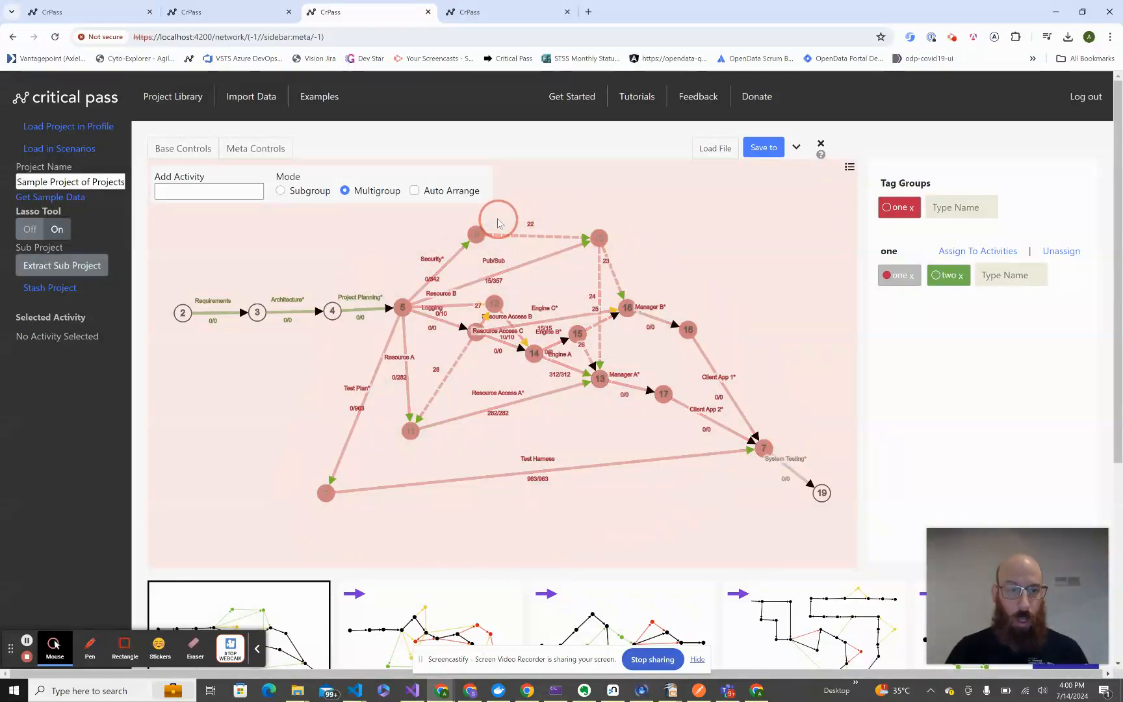
left_click(60, 270)
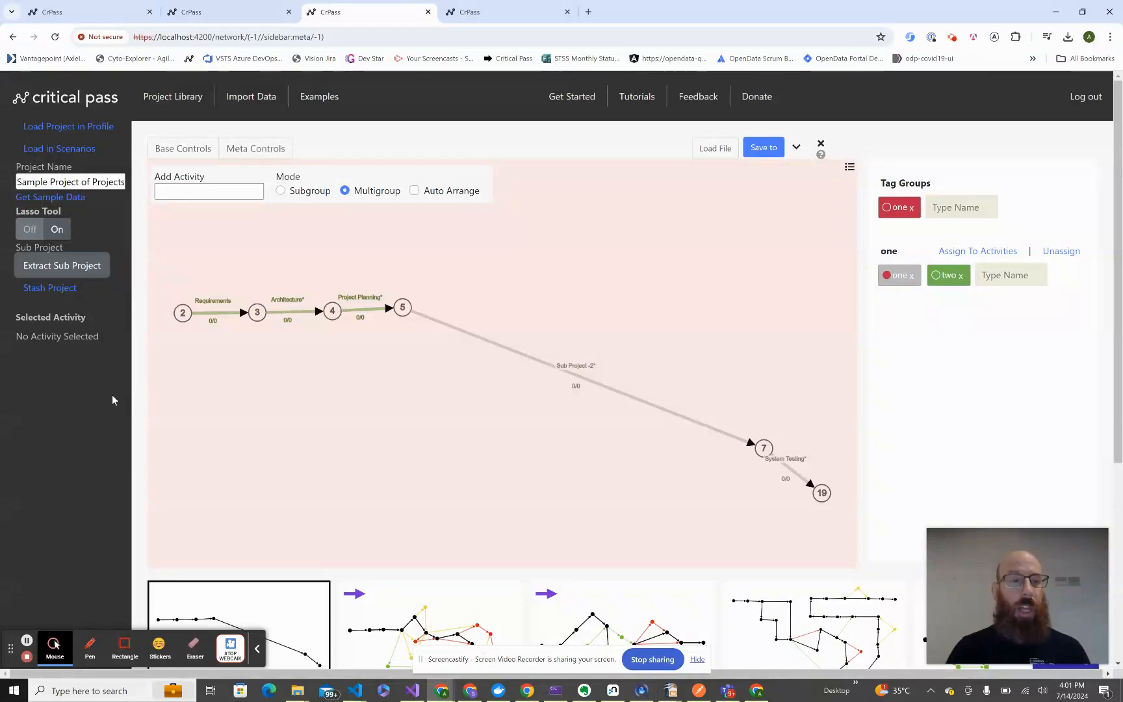
scroll(114, 393, "down", 5)
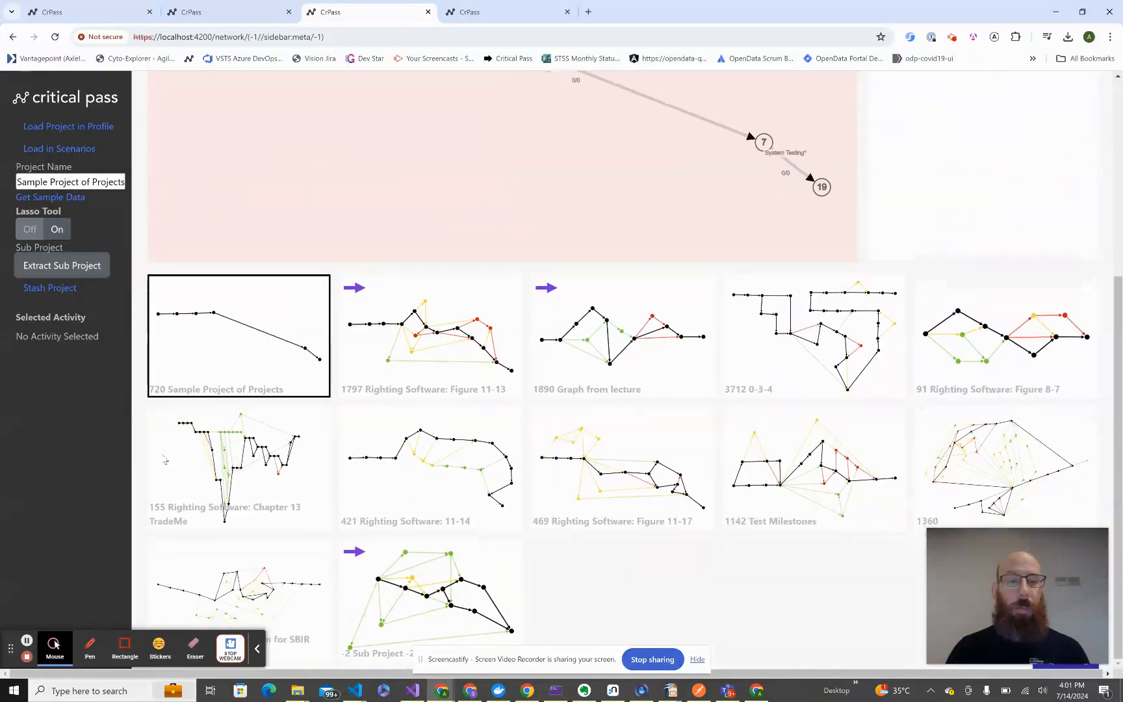
left_click(426, 572)
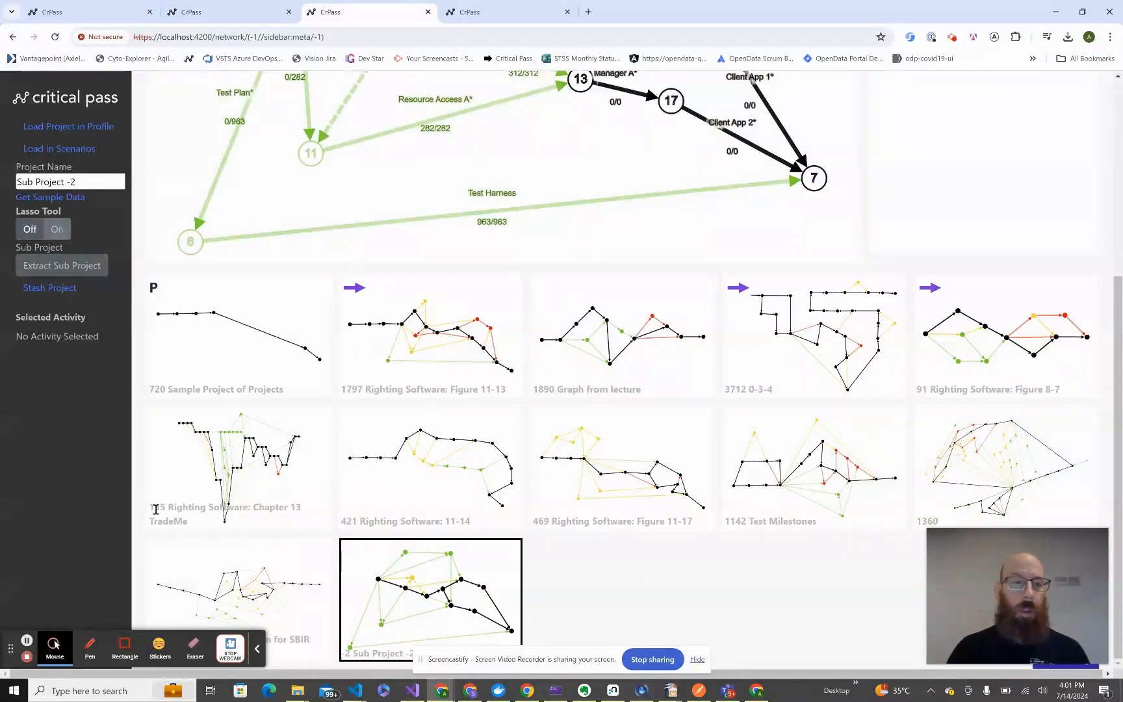
scroll(130, 501, "up", 5)
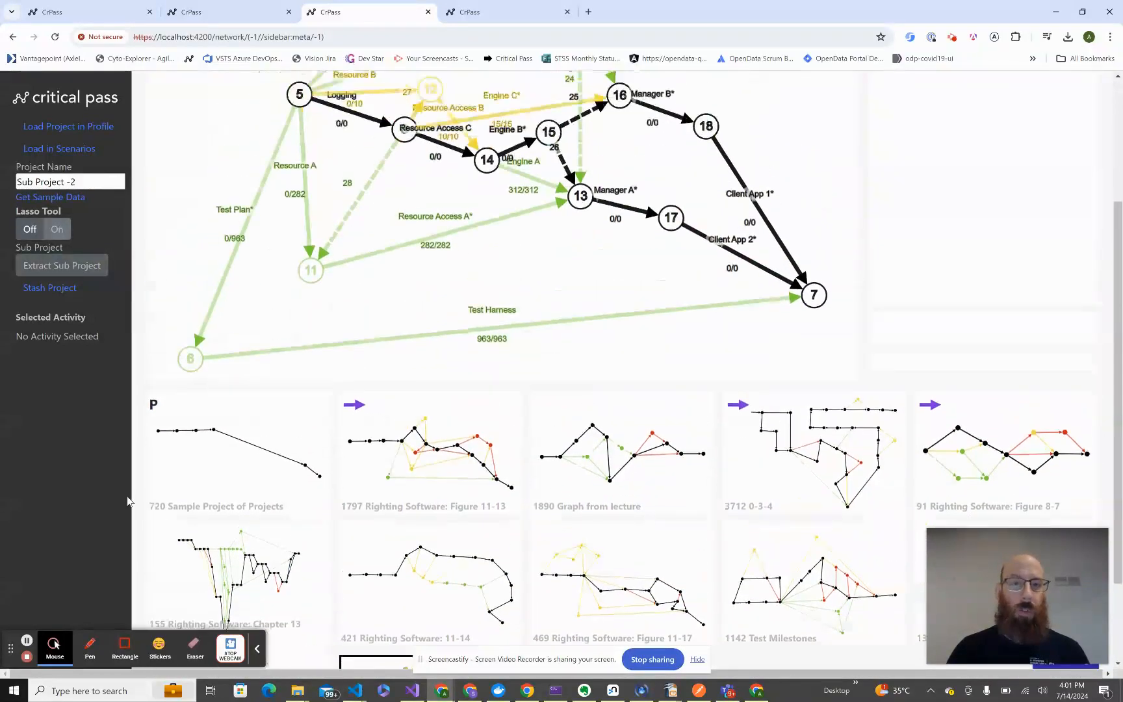
scroll(128, 501, "up", 1)
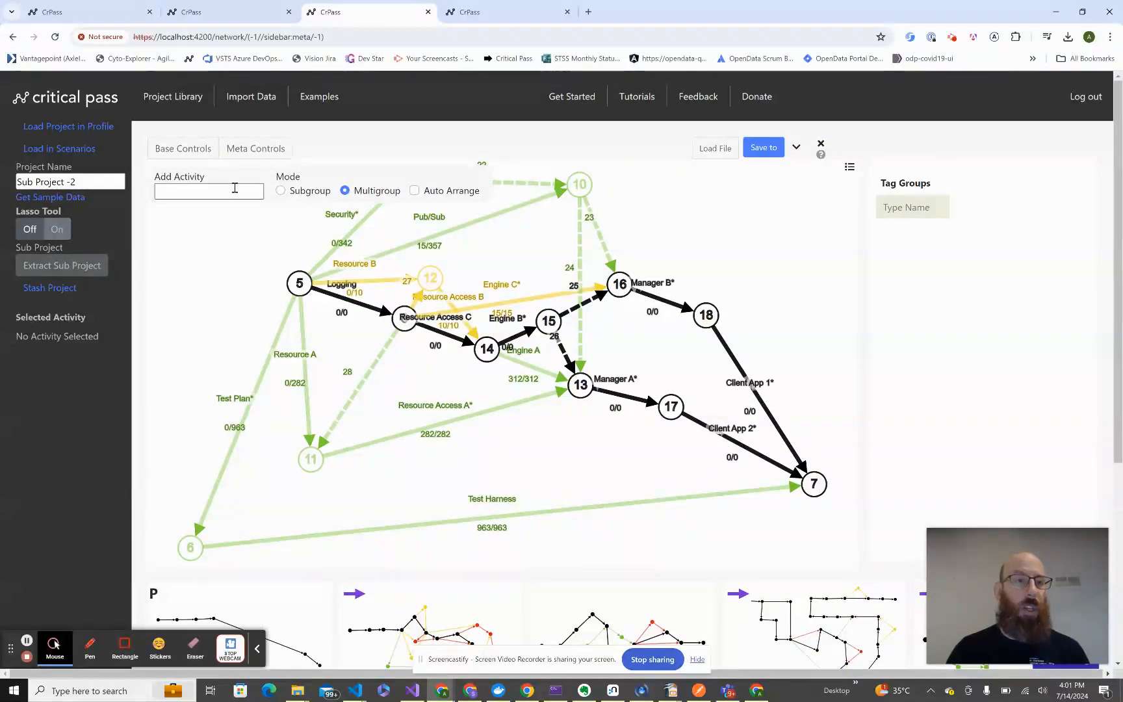
Return to the project library and open Righting Software: Figure 11-13 in scenario planning.
left_click(112, 13)
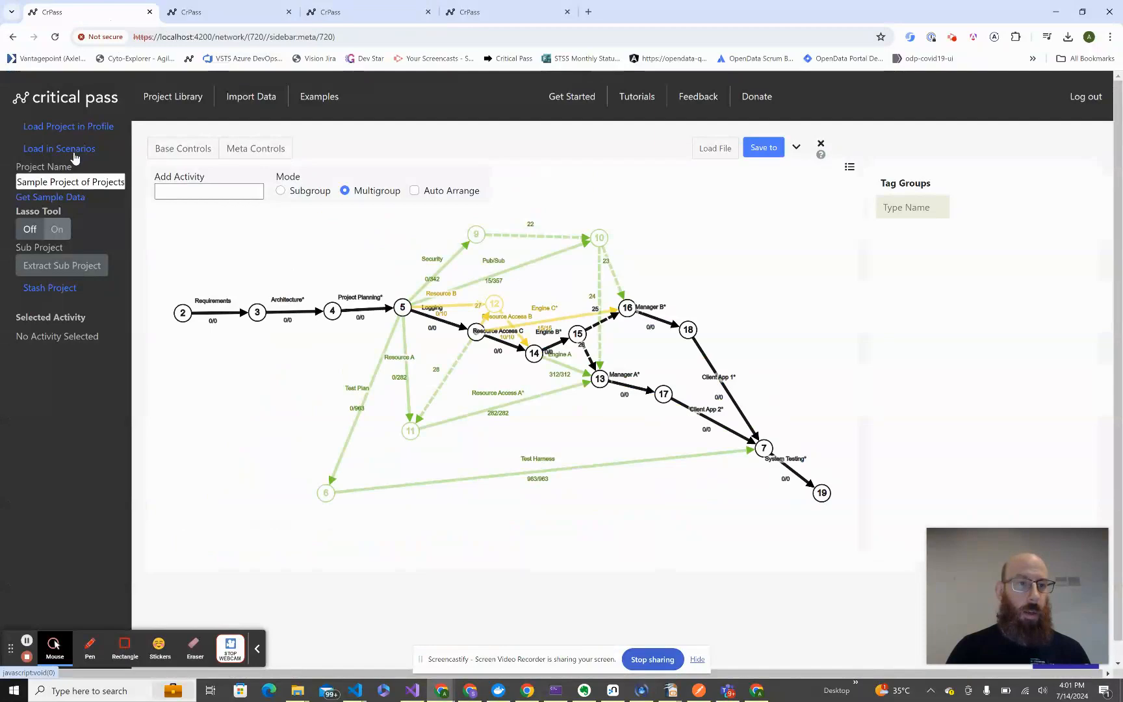
left_click(177, 104)
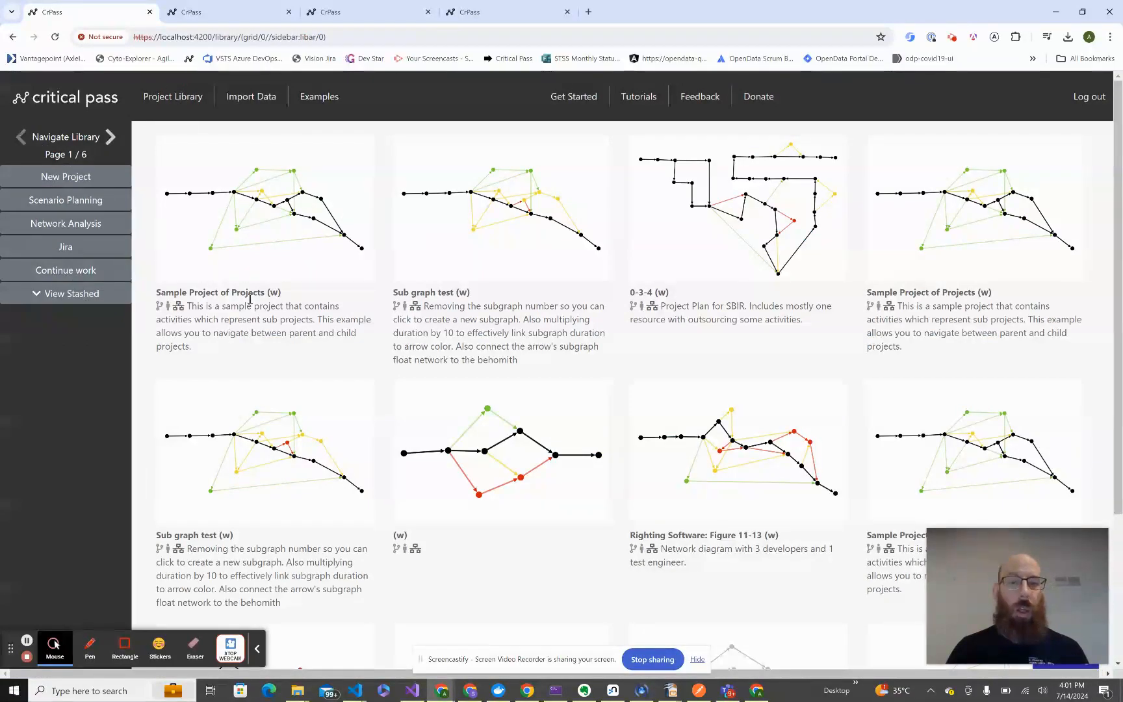
left_click(641, 554)
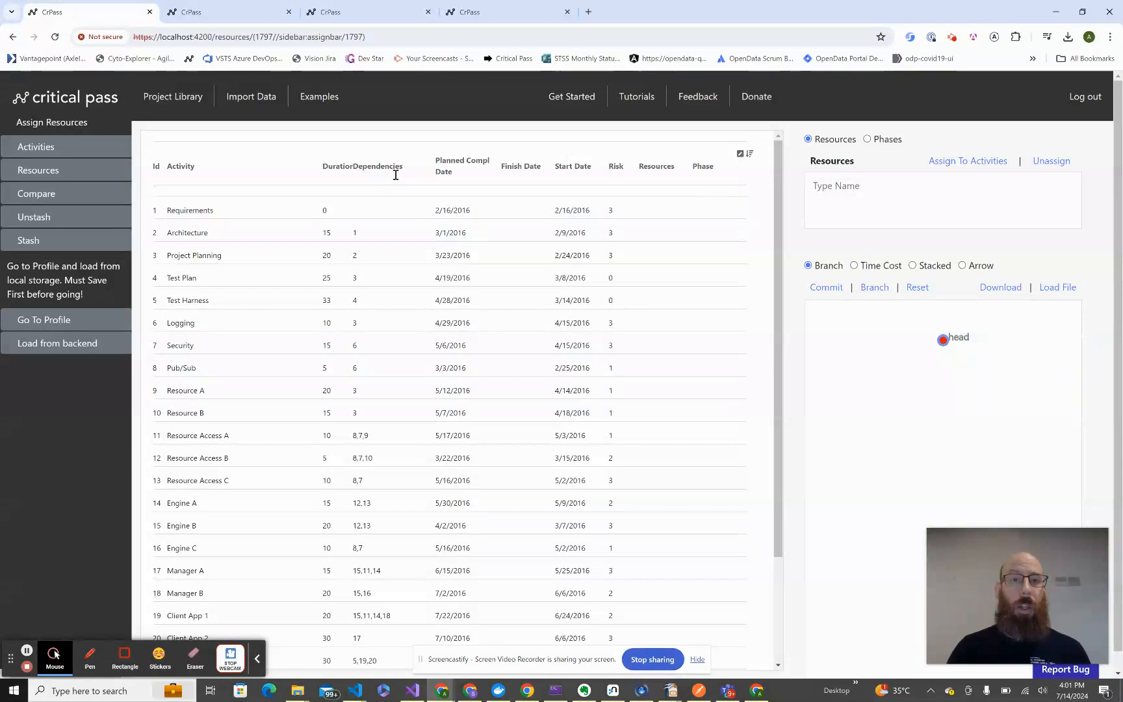
Switch to the already branched scenario page and view the resource assignments of scenarios 0-2-2, 0-4-4, 1-2-7 and 2-2-11.
left_click(501, 20)
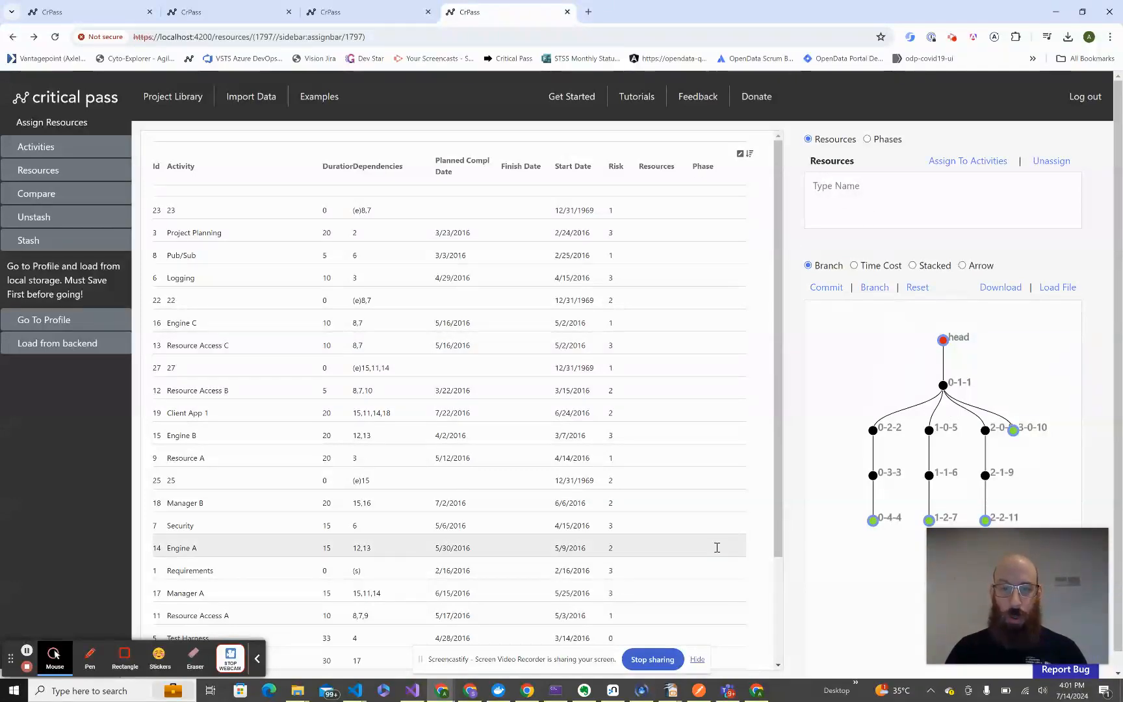
left_click(874, 431)
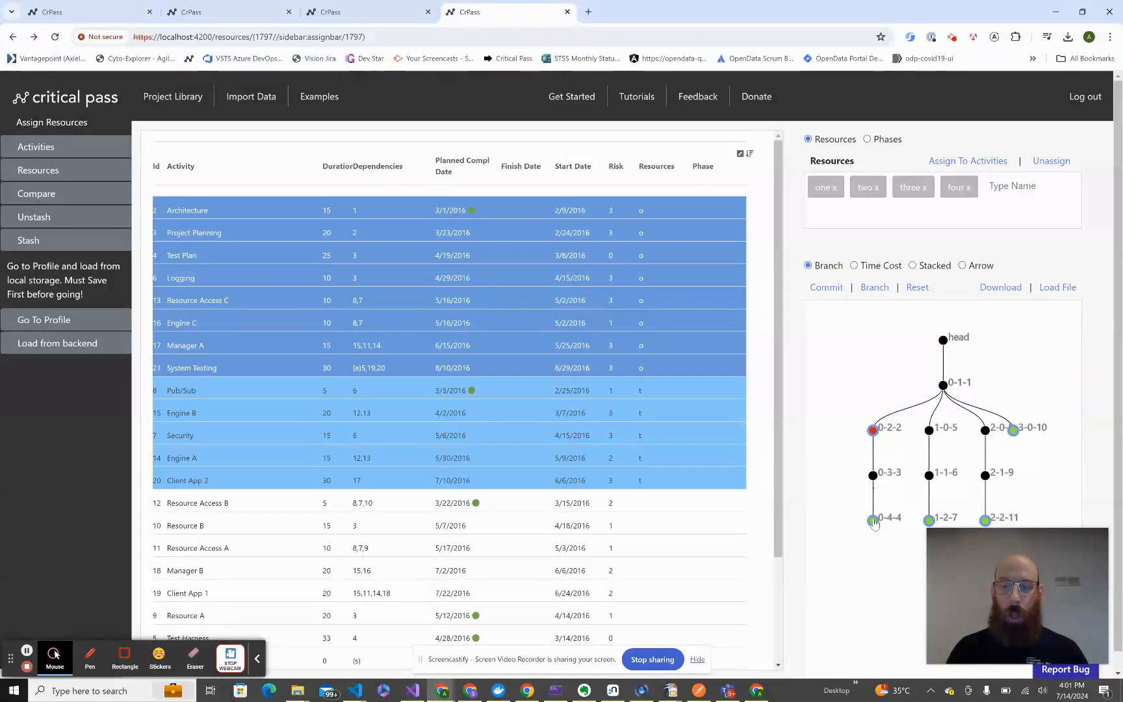
left_click(874, 521)
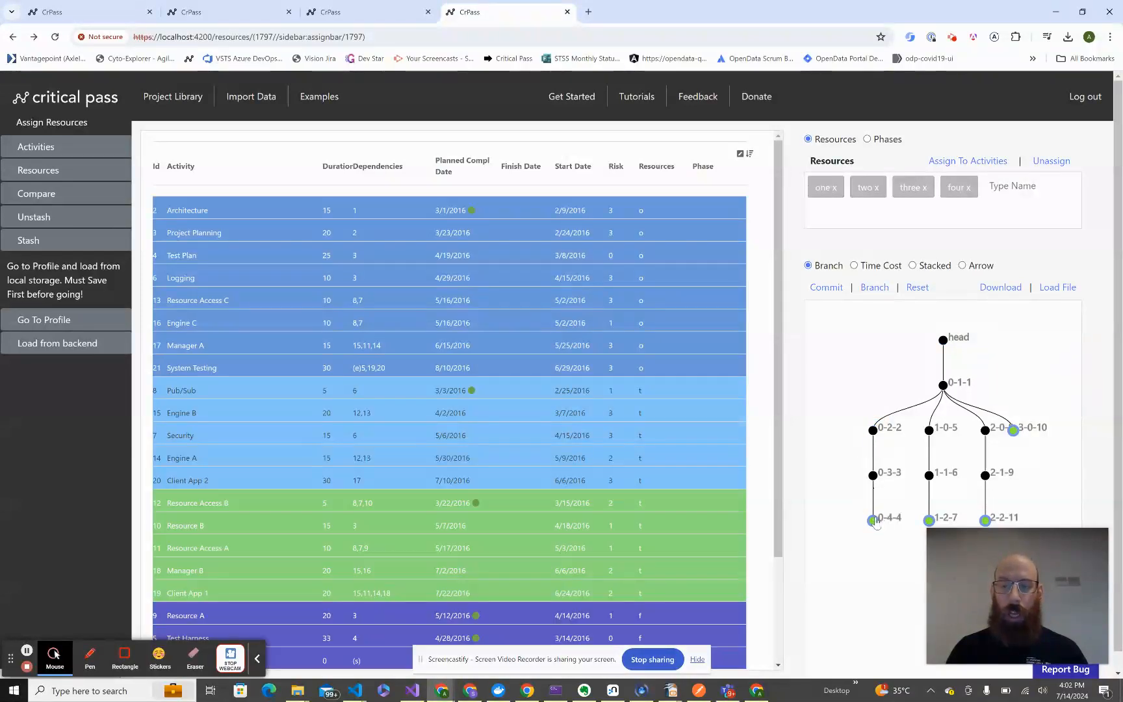
left_click(929, 521)
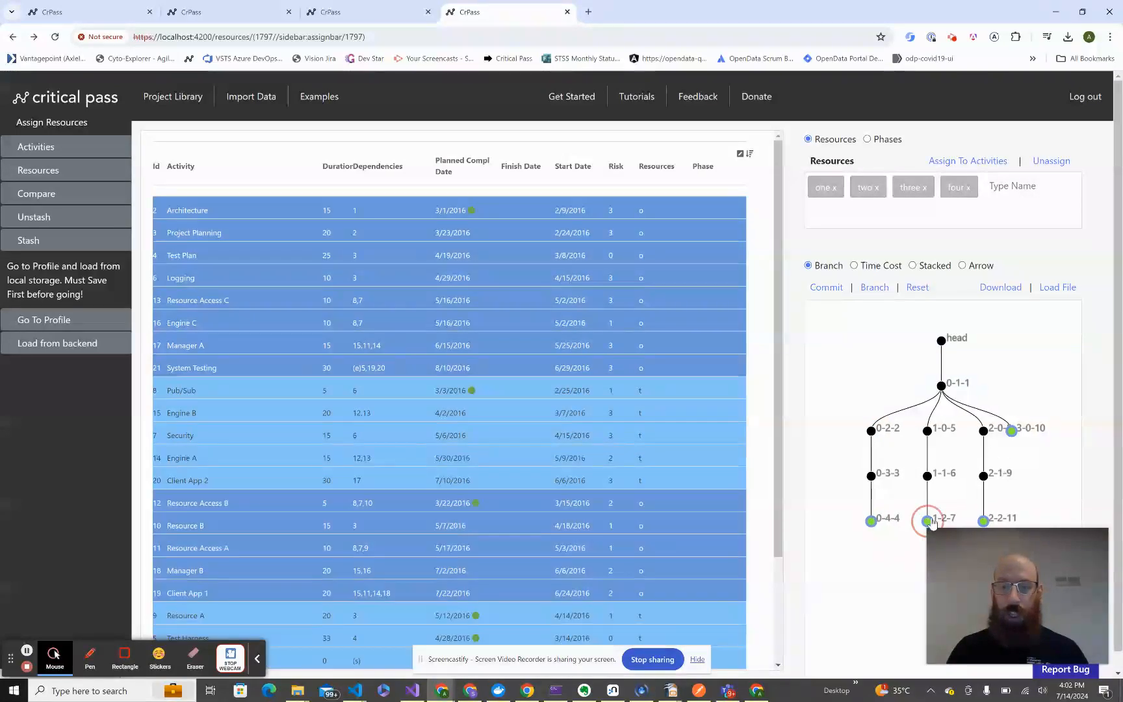
left_click(985, 522)
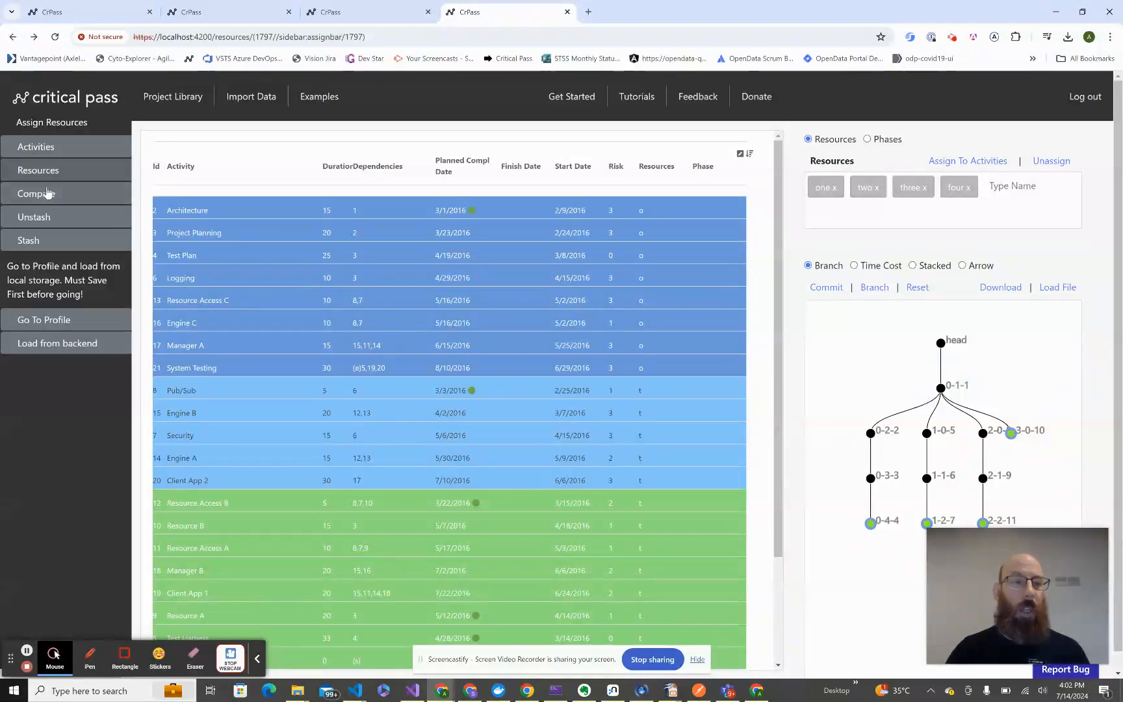
Open the scenario comparison, calculate the time cost curve and review each scenario's time, cost, staffing and risk.
left_click(45, 193)
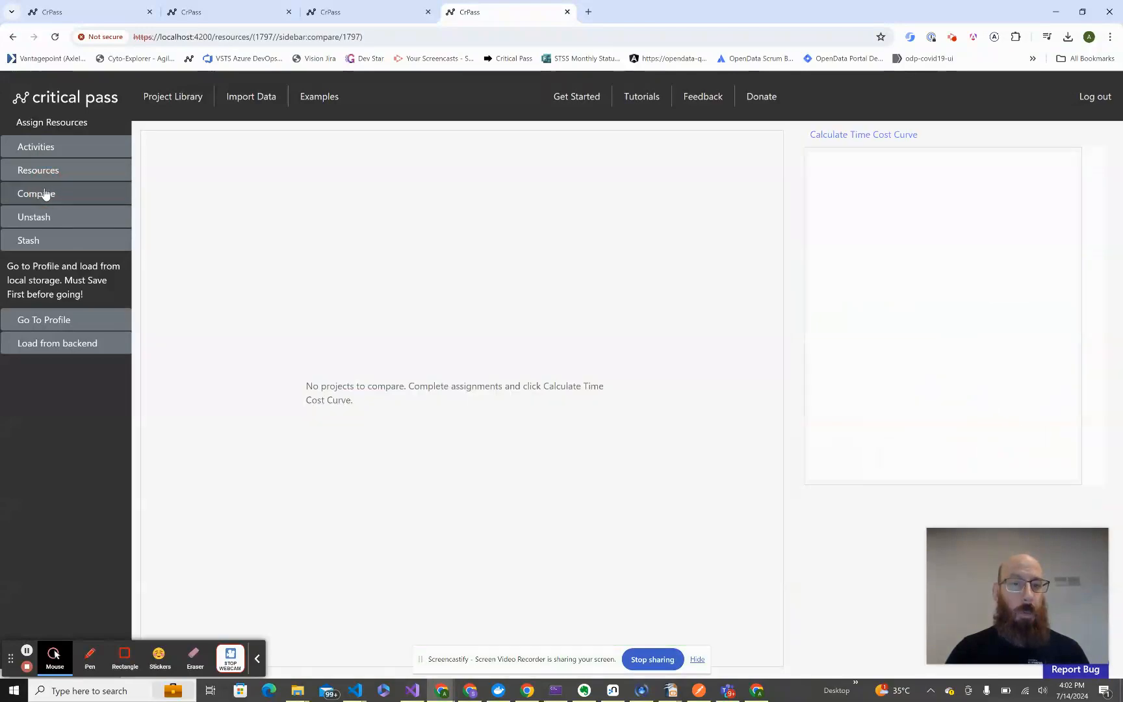
left_click(836, 135)
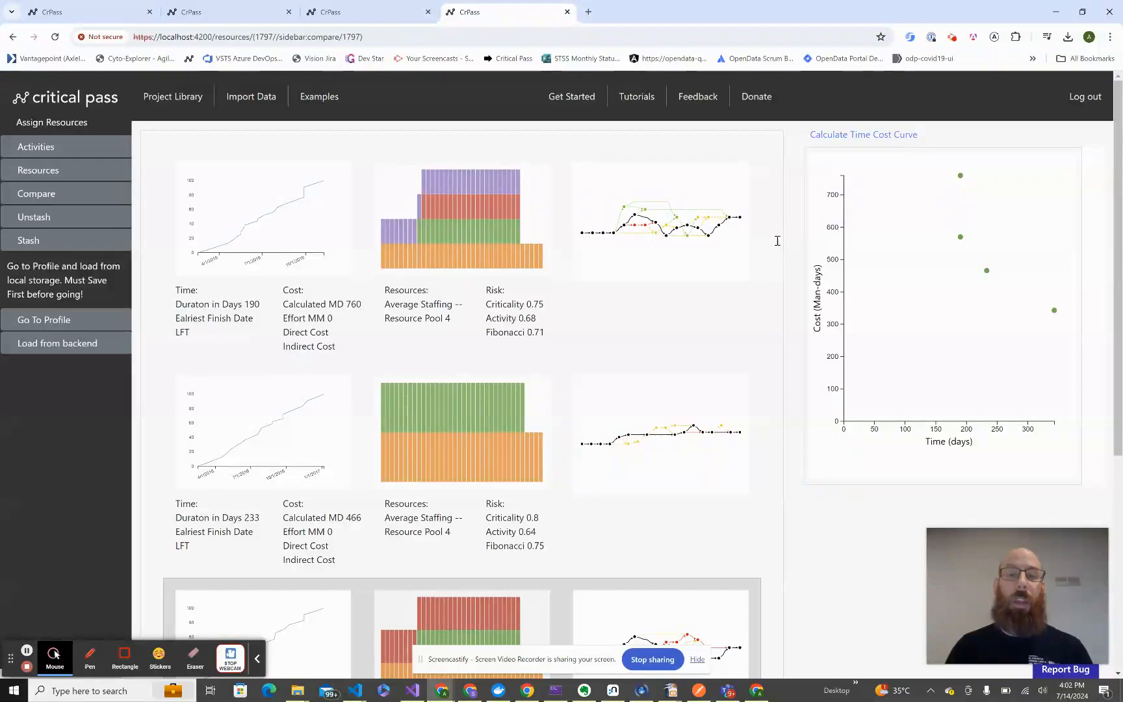
scroll(773, 247, "down", 5)
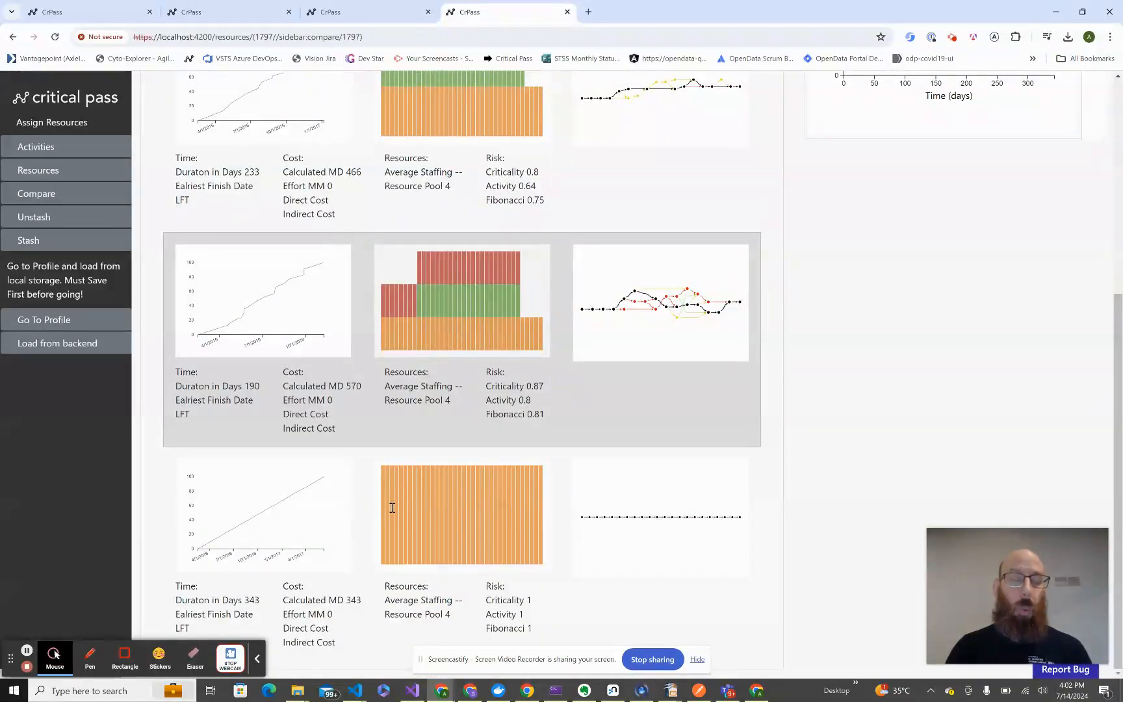
scroll(431, 357, "up", 1)
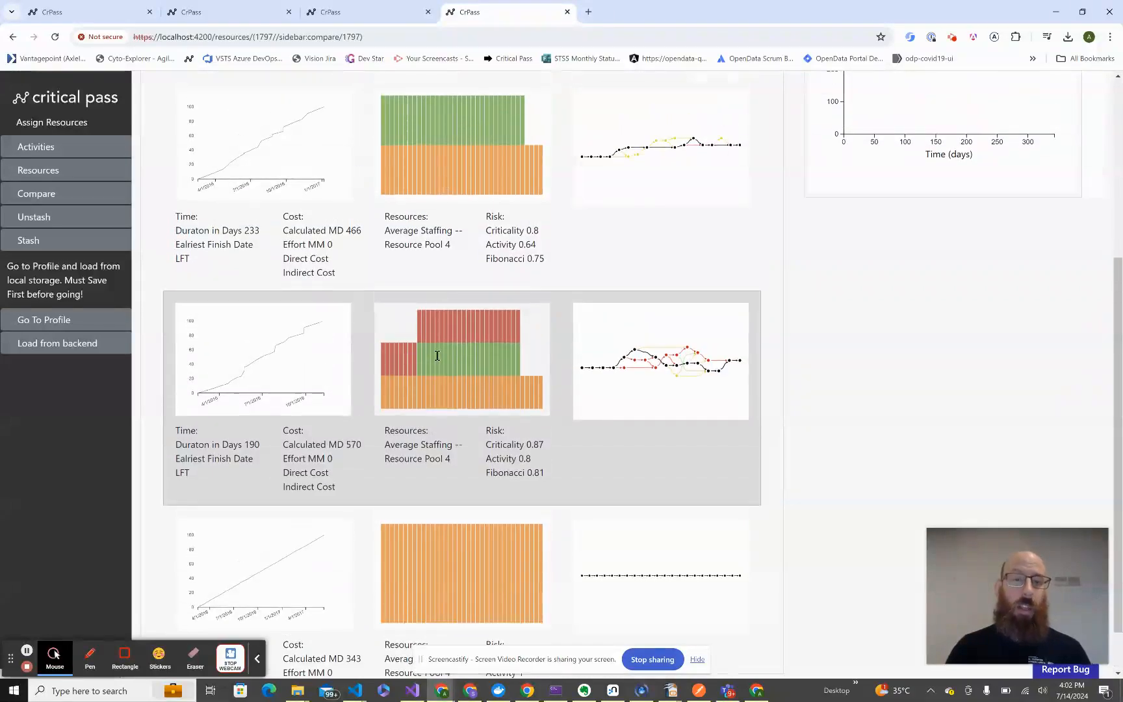
scroll(437, 356, "up", 4)
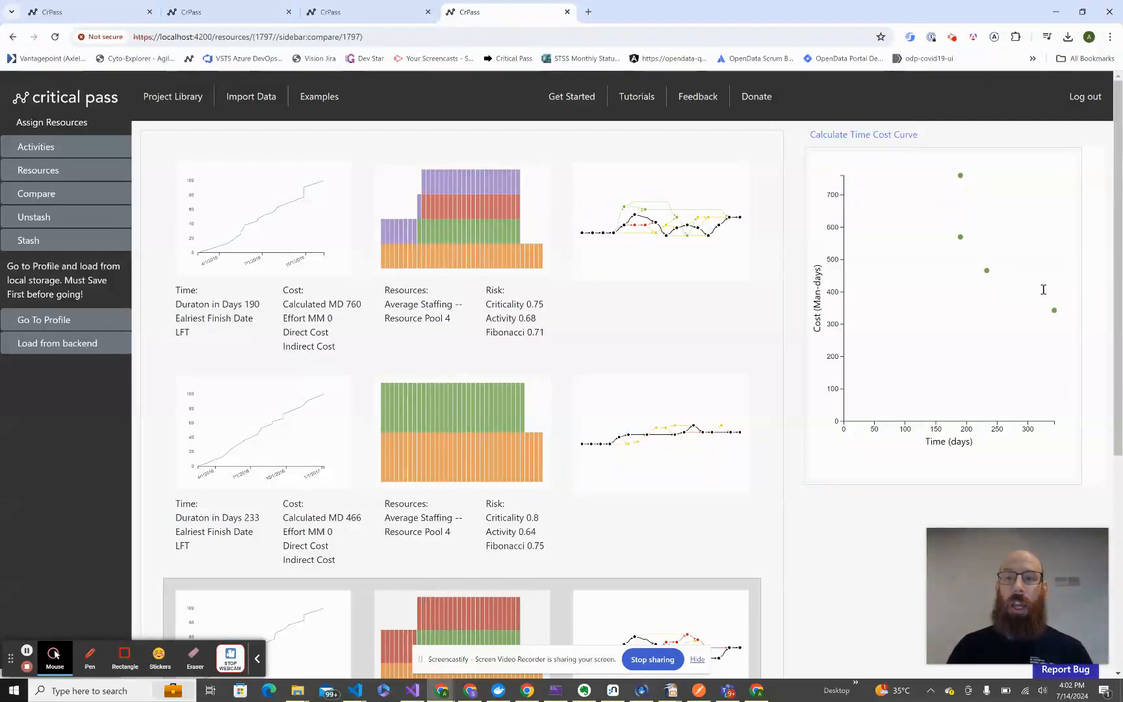
Highlight the two 190-day scenarios and the 233-day scenario from their points on the time cost curve.
left_click(960, 177)
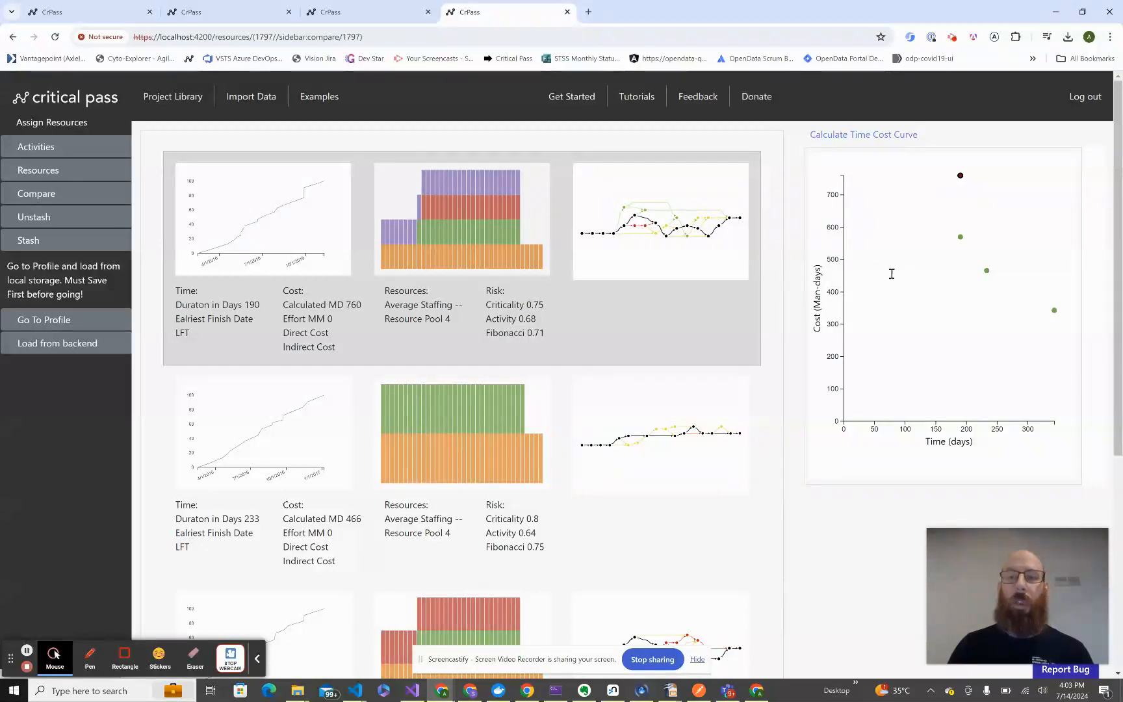
left_click(961, 239)
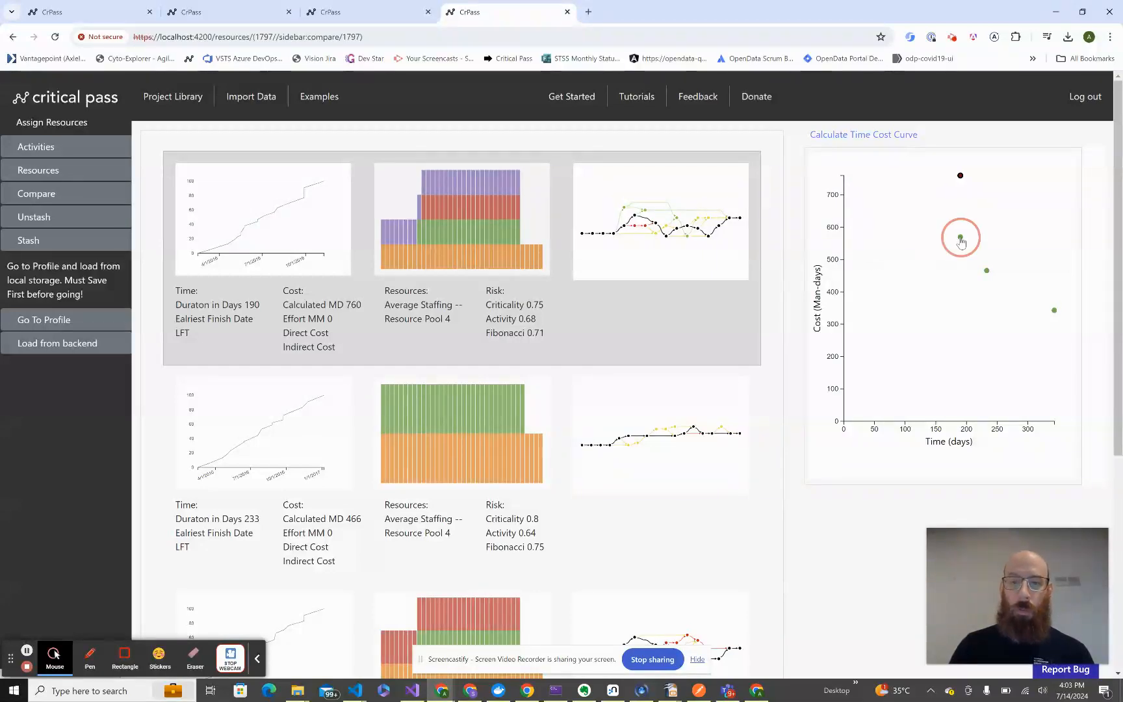
left_click(987, 272)
scroll(771, 264, "down", 5)
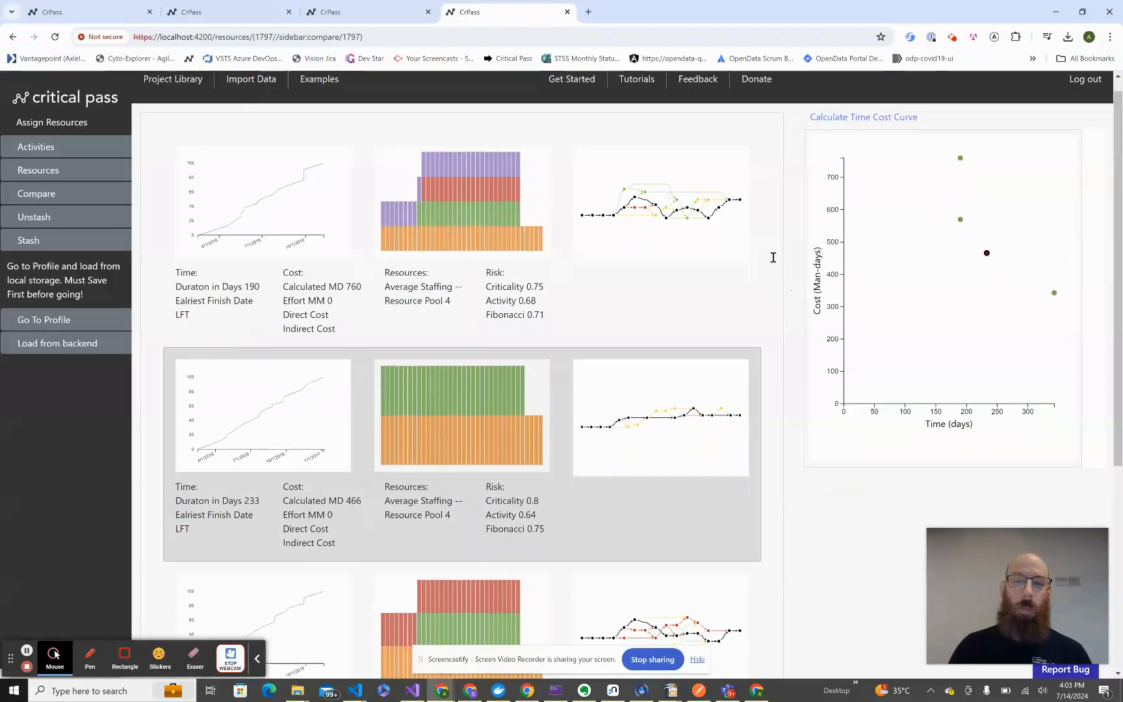
scroll(788, 264, "up", 5)
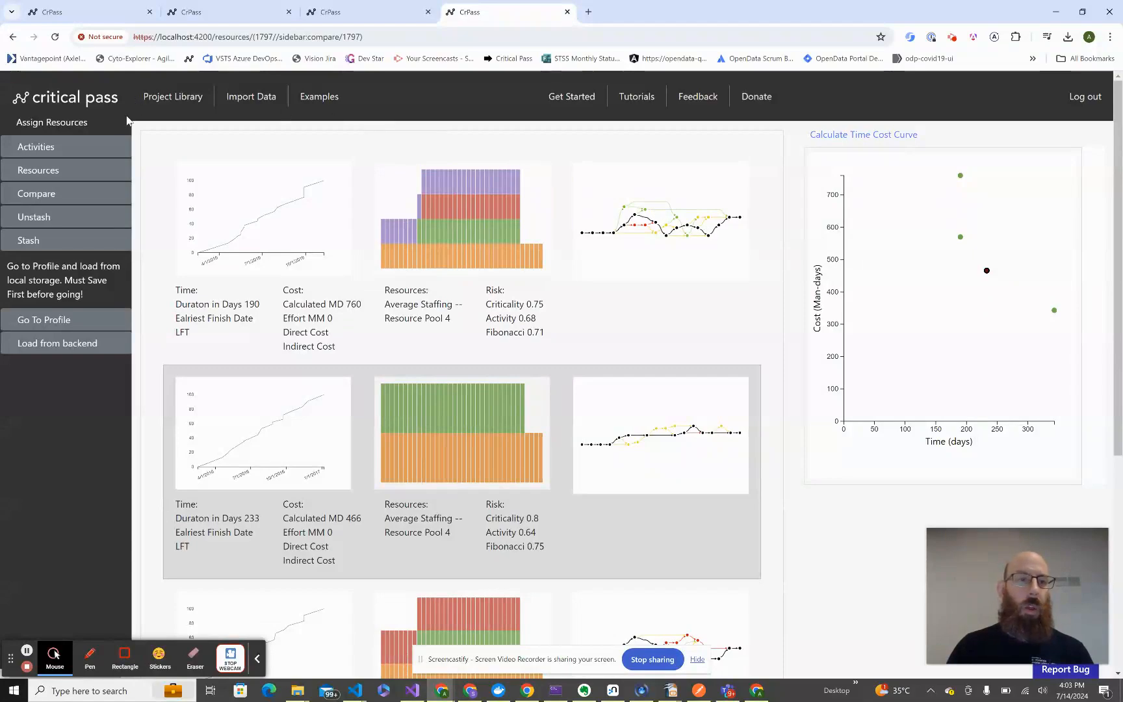
Leave the scenario comparison for the project library, discarding the unsaved changes.
left_click(179, 97)
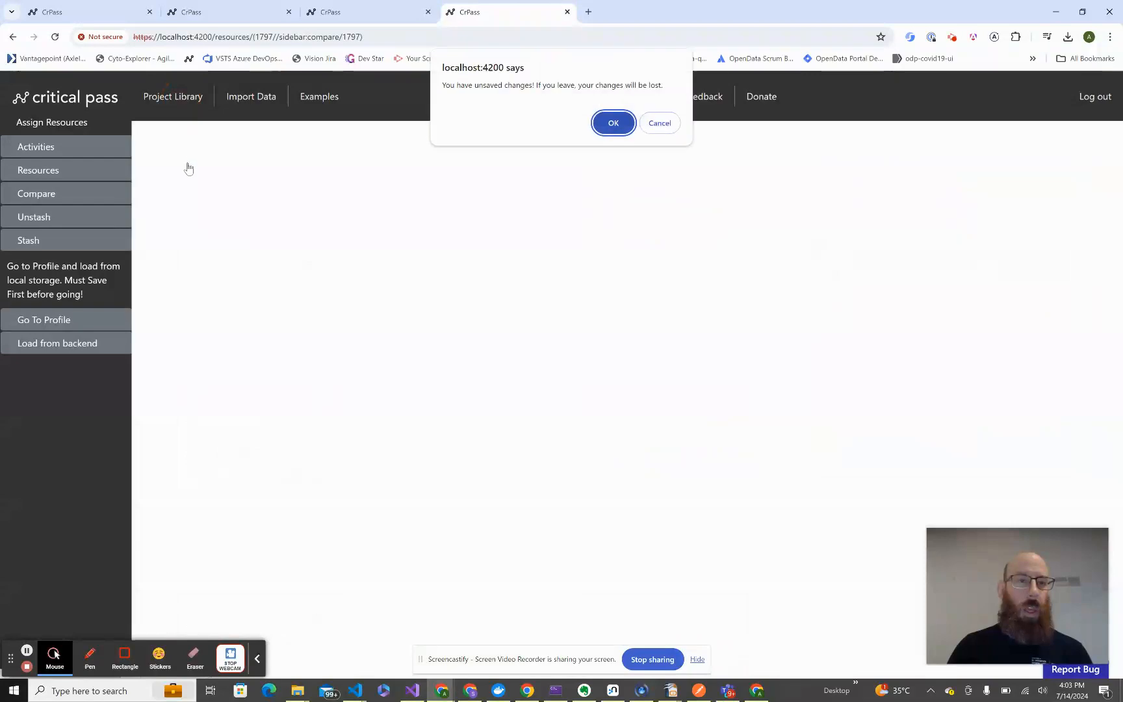
left_click(612, 124)
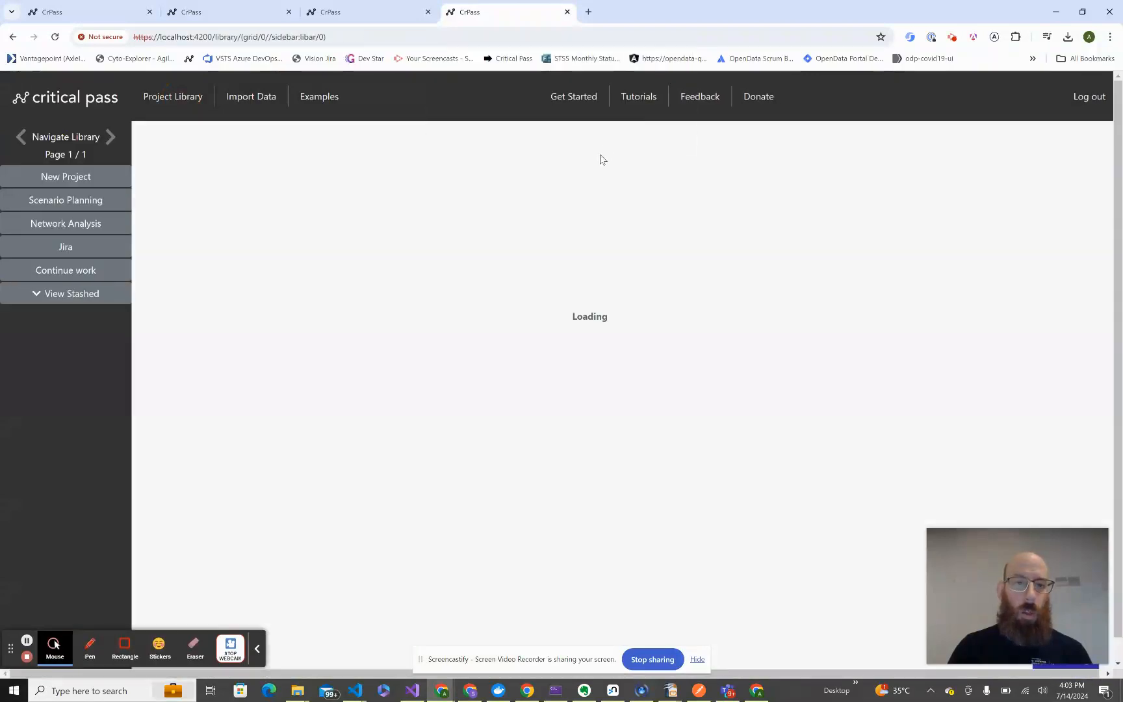